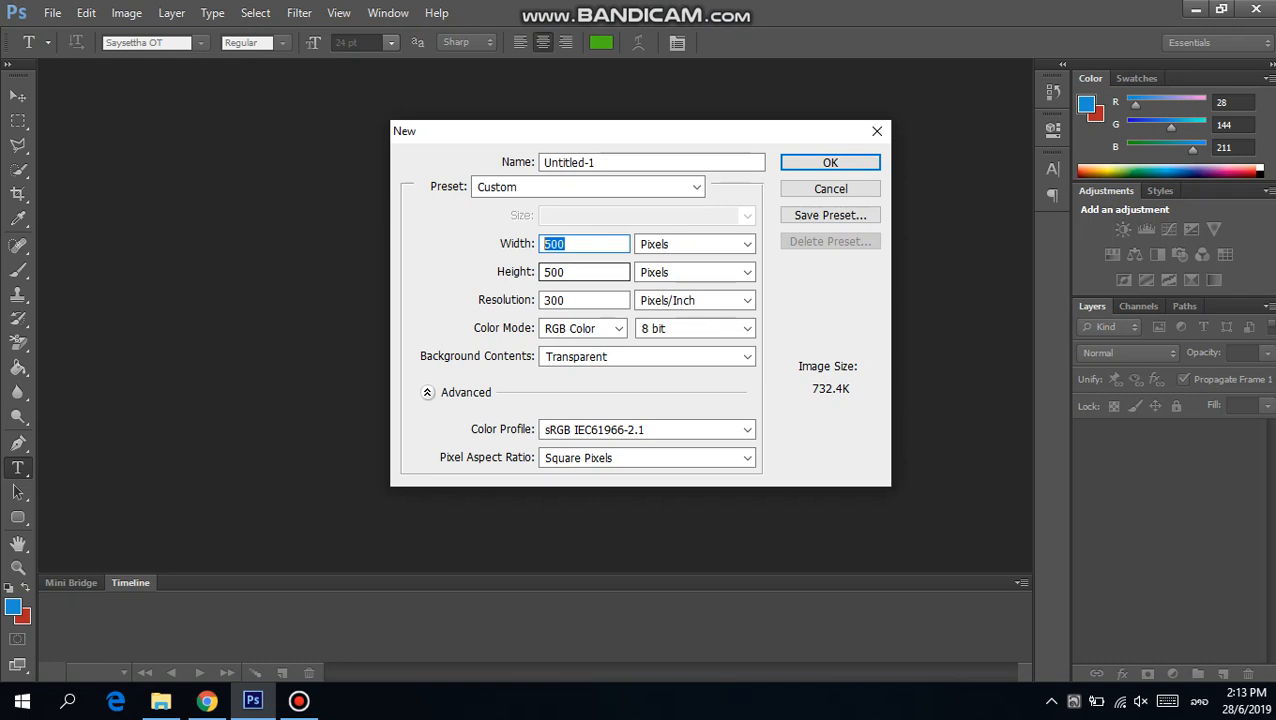
# Create a 500 × 500 pixel document at 300 pixels/inch in 8-bit RGB Color with transparent background contents.
pyautogui.press('Tab')
pyautogui.press('Tab')
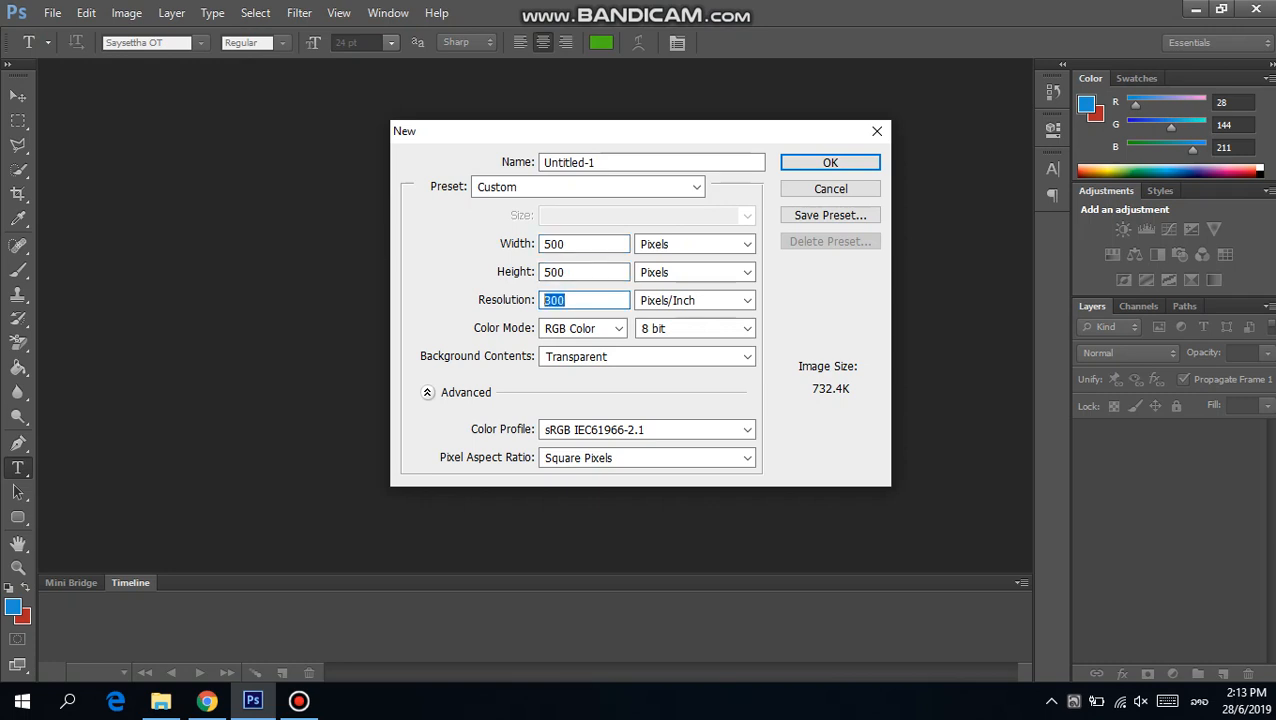
pyautogui.press('Tab')
pyautogui.hotkey('alt', 'Down')
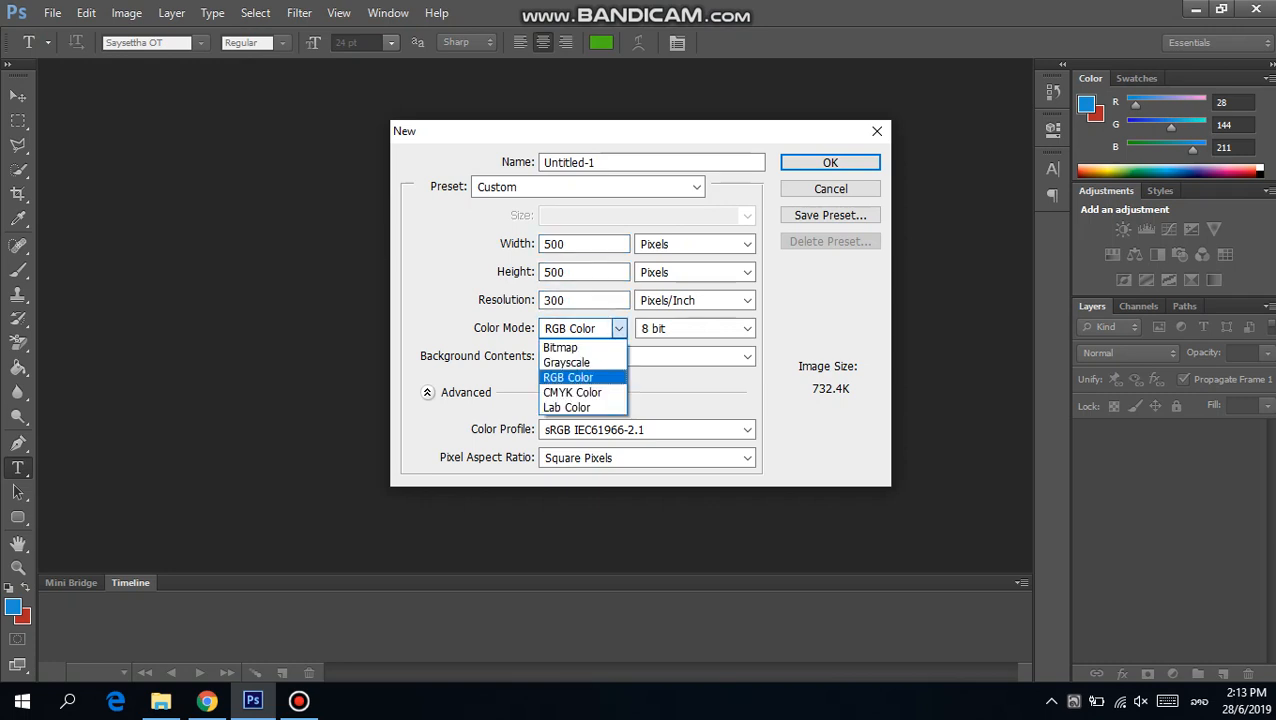
pyautogui.press('Return')
pyautogui.press('Tab')
pyautogui.press('Tab')
pyautogui.hotkey('alt', 'Down')
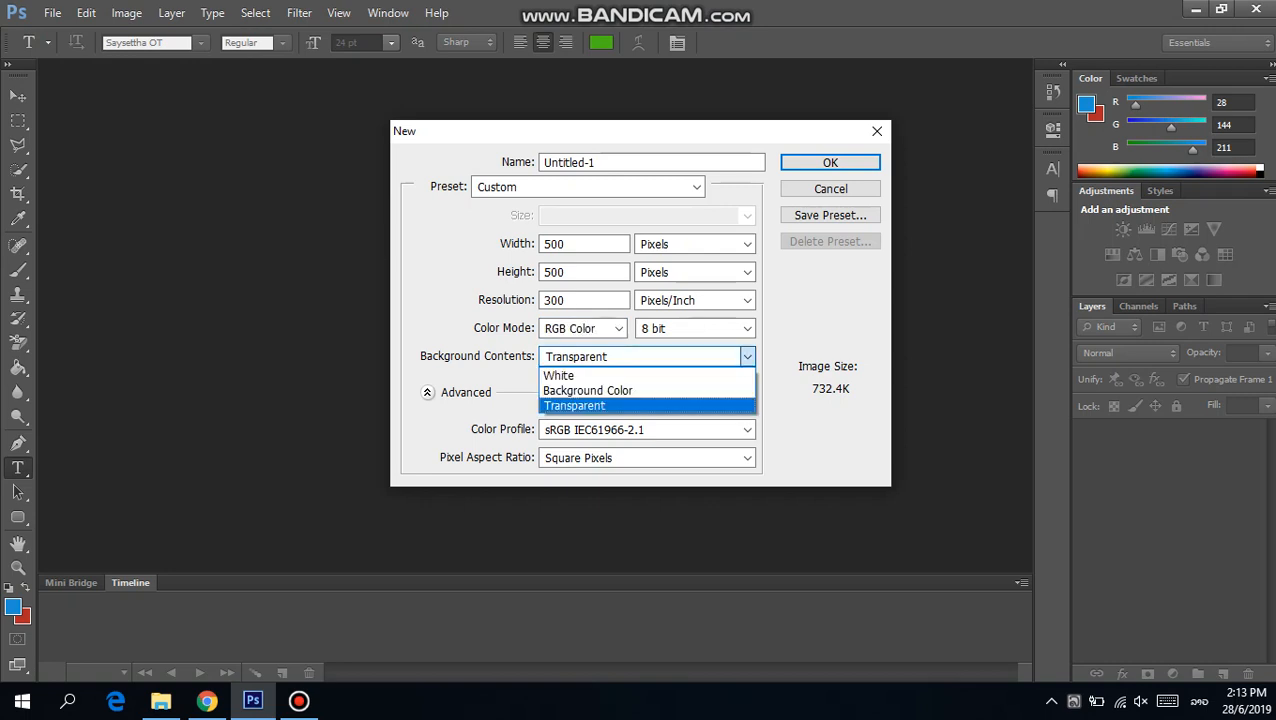
pyautogui.press('Return')
pyautogui.press('Return')
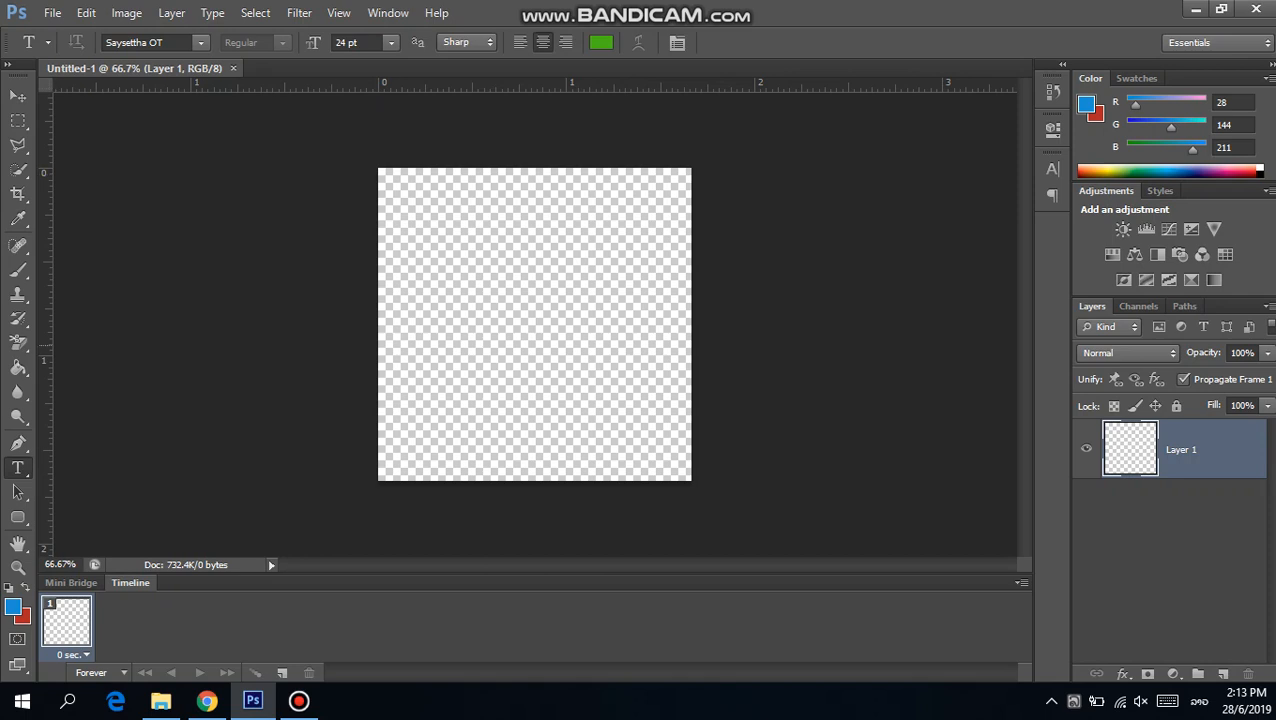
# Add a text box across the canvas's full width with the 18 pt lines "ສະບາຍດີ" and "ທຸກໆທ່ານ".
pyautogui.moveTo(378, 222); pyautogui.dragTo(690, 401)
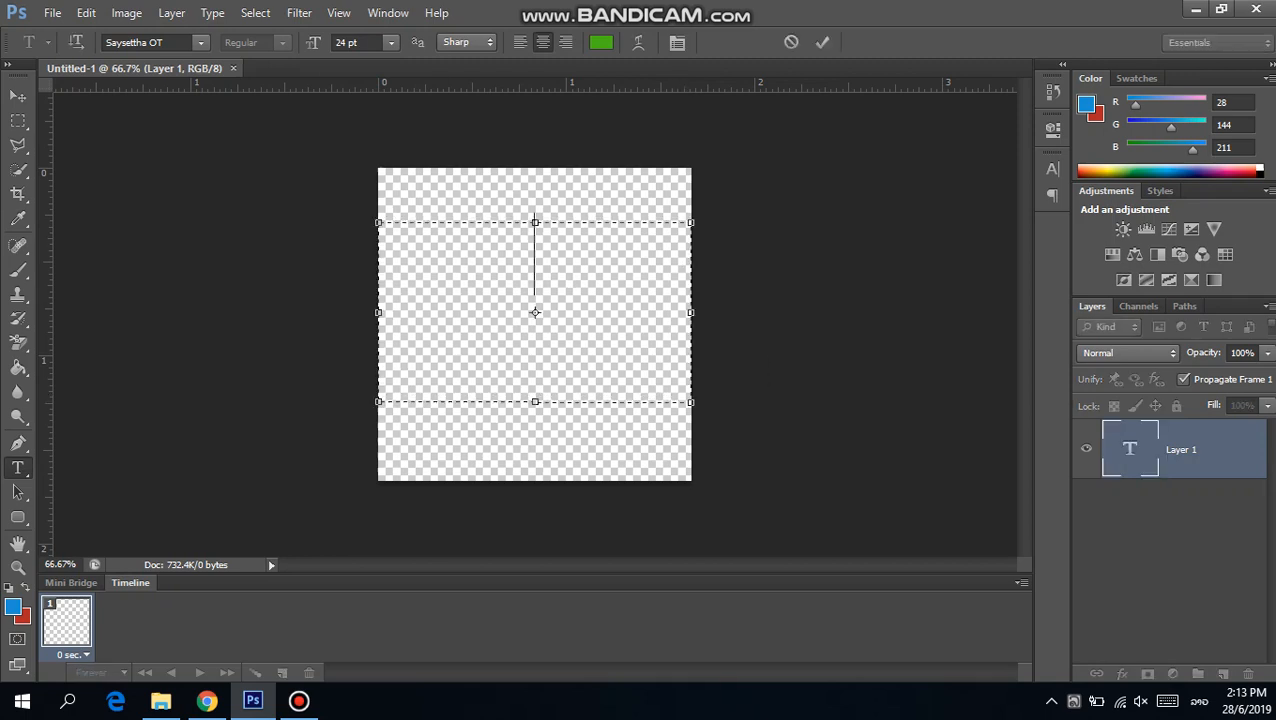
pyautogui.click(391, 42)
pyautogui.press('Return')
pyautogui.write('ສະບາຍດີ')
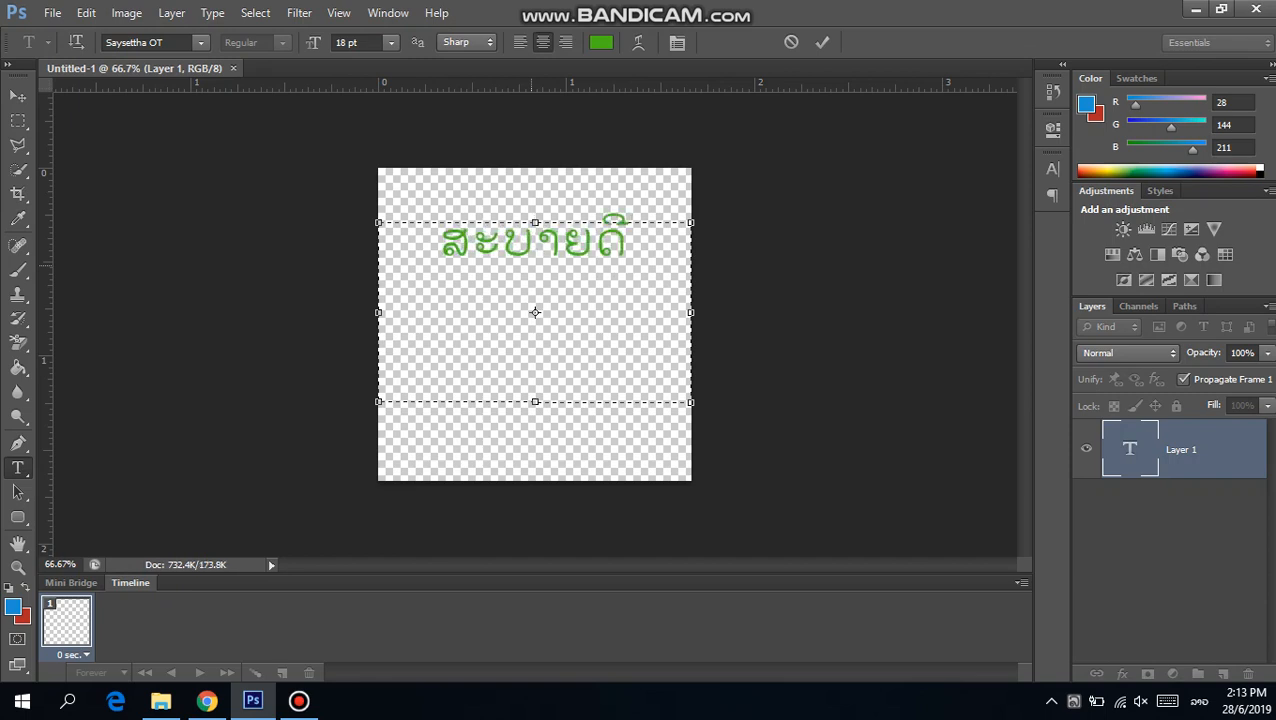
pyautogui.press('Return')
pyautogui.write('ທຸກ')
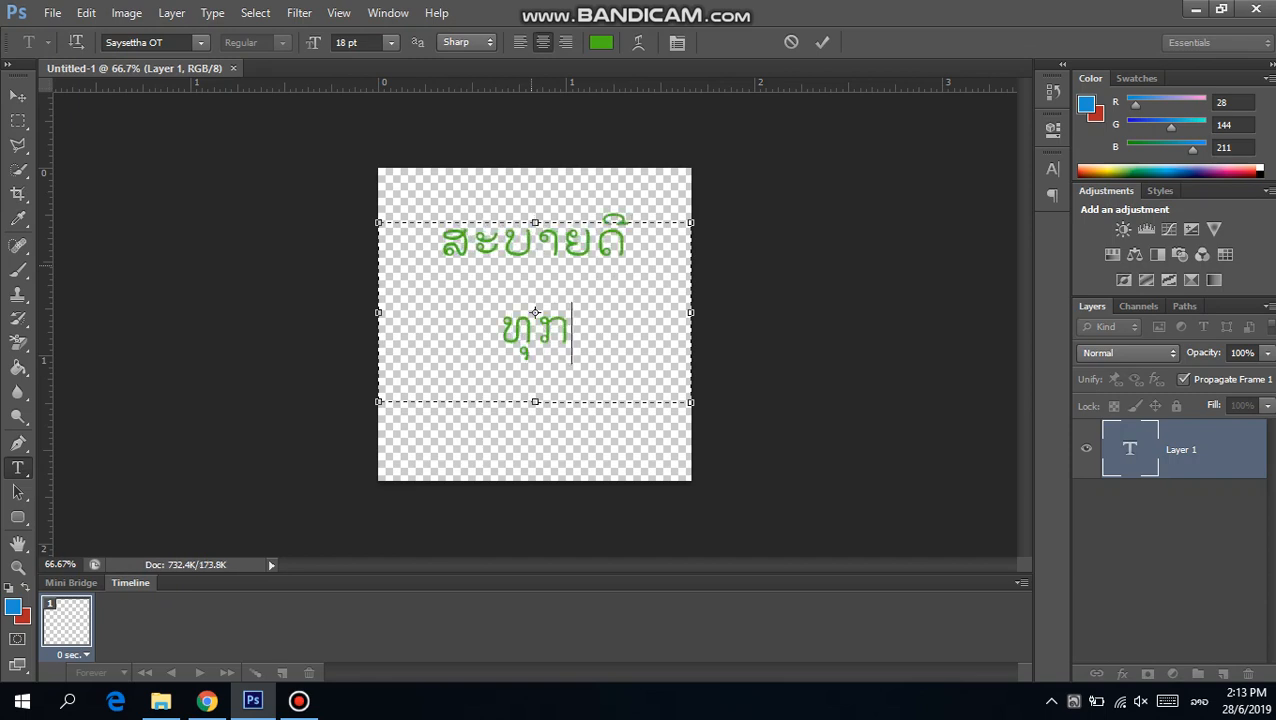
pyautogui.write('້ໆ ')
pyautogui.write('ທ່ານ')
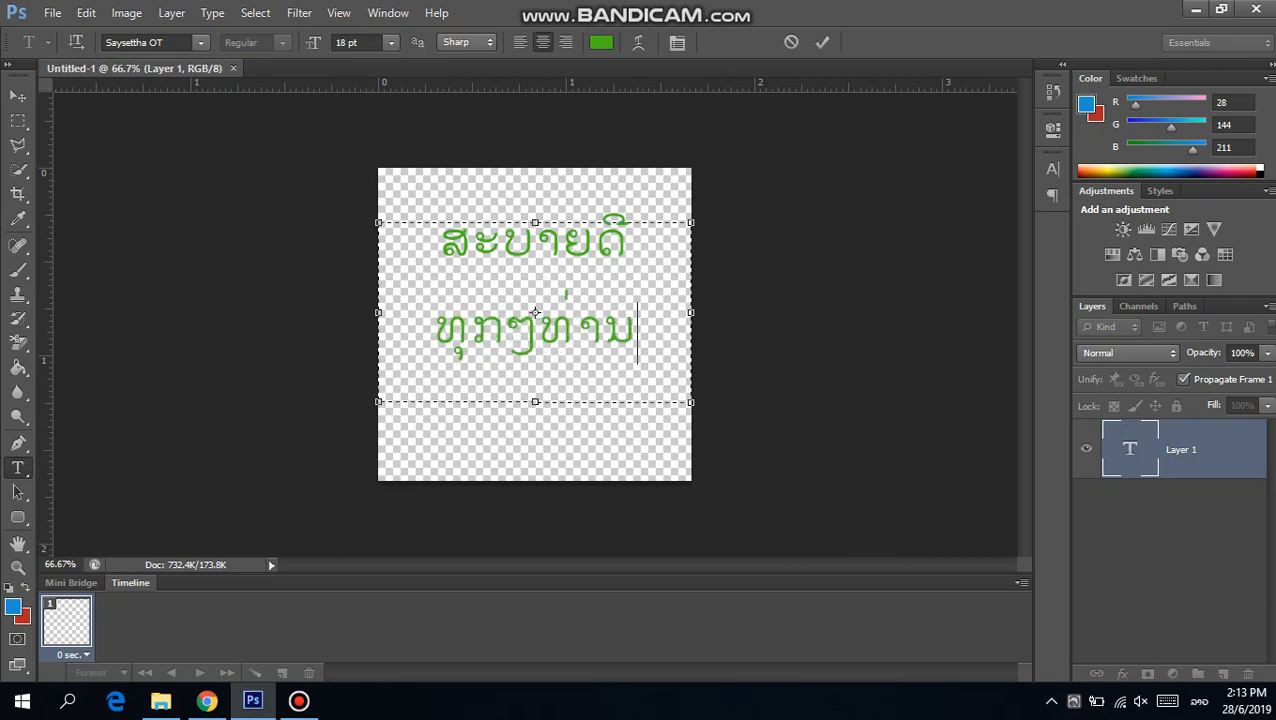
pyautogui.hotkey('ctrl', 'Return')
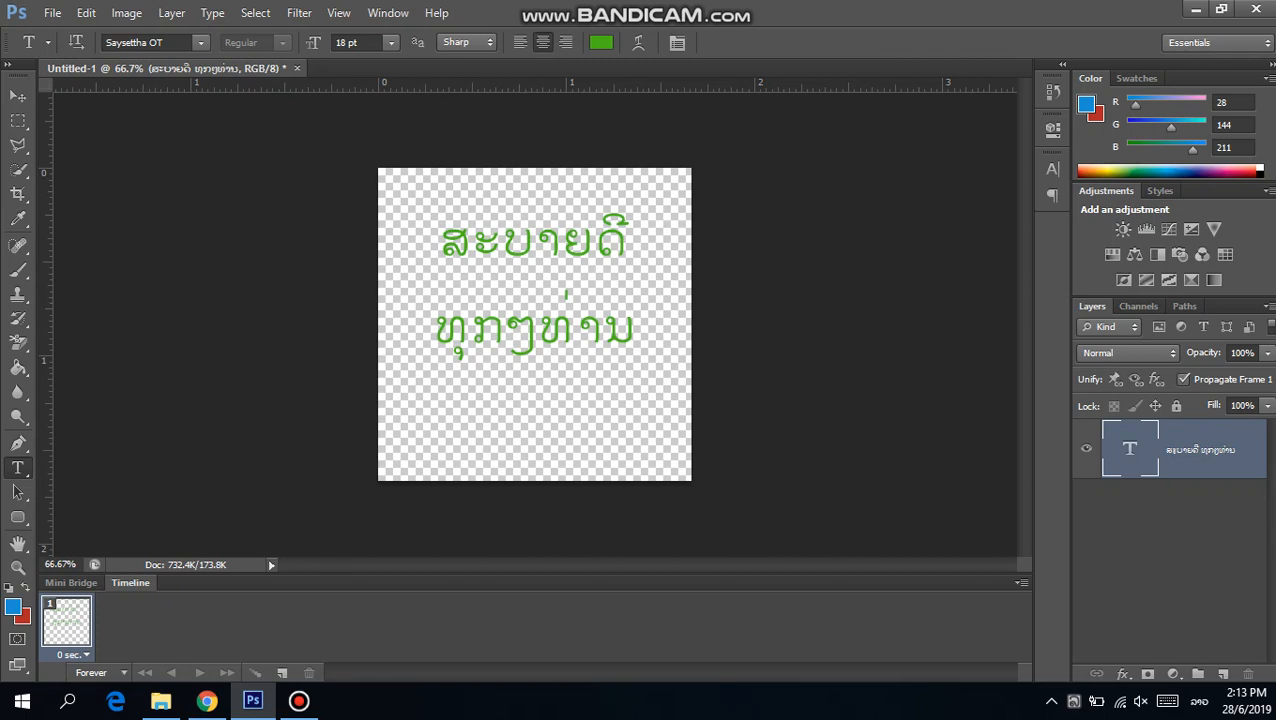
# Duplicate the green text layer and select the upper copy.
pyautogui.moveTo(1180, 449); pyautogui.dragTo(1222, 673)
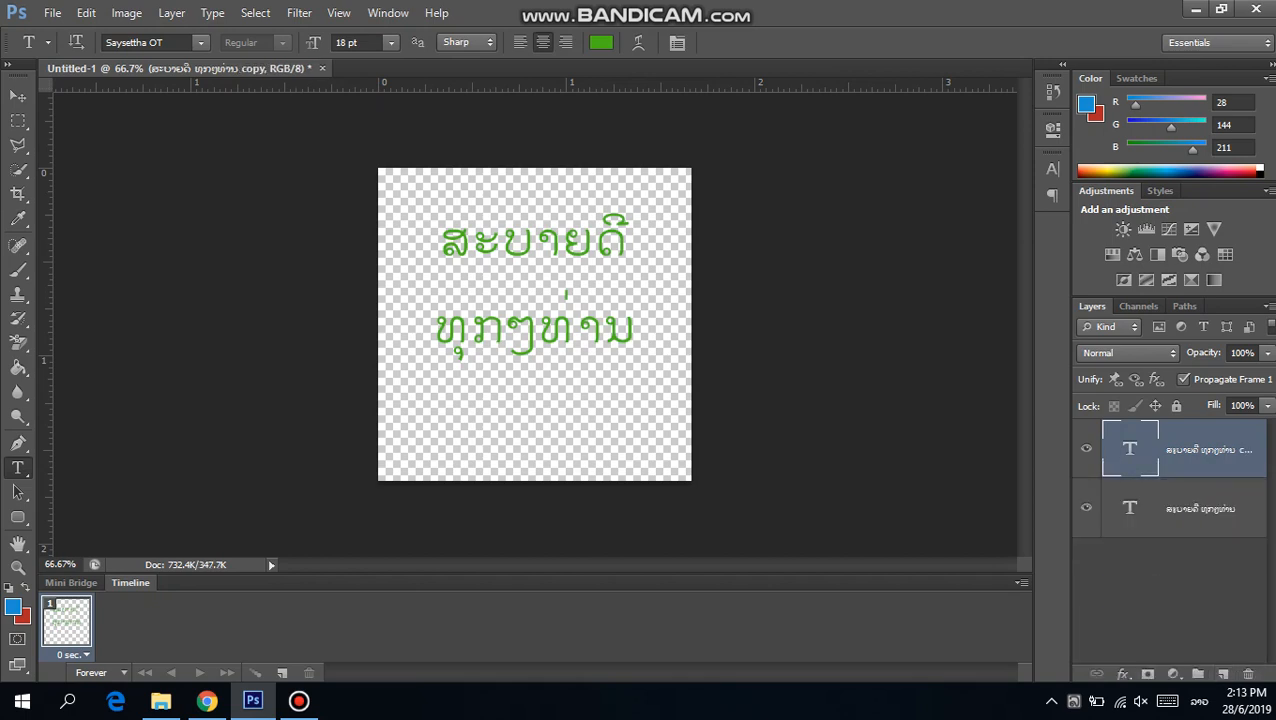
pyautogui.click(1200, 508)
pyautogui.click(1200, 449)
# Recolor both lines of text on the upper copy to violet-blue #4d06cf.
pyautogui.click(636, 330)
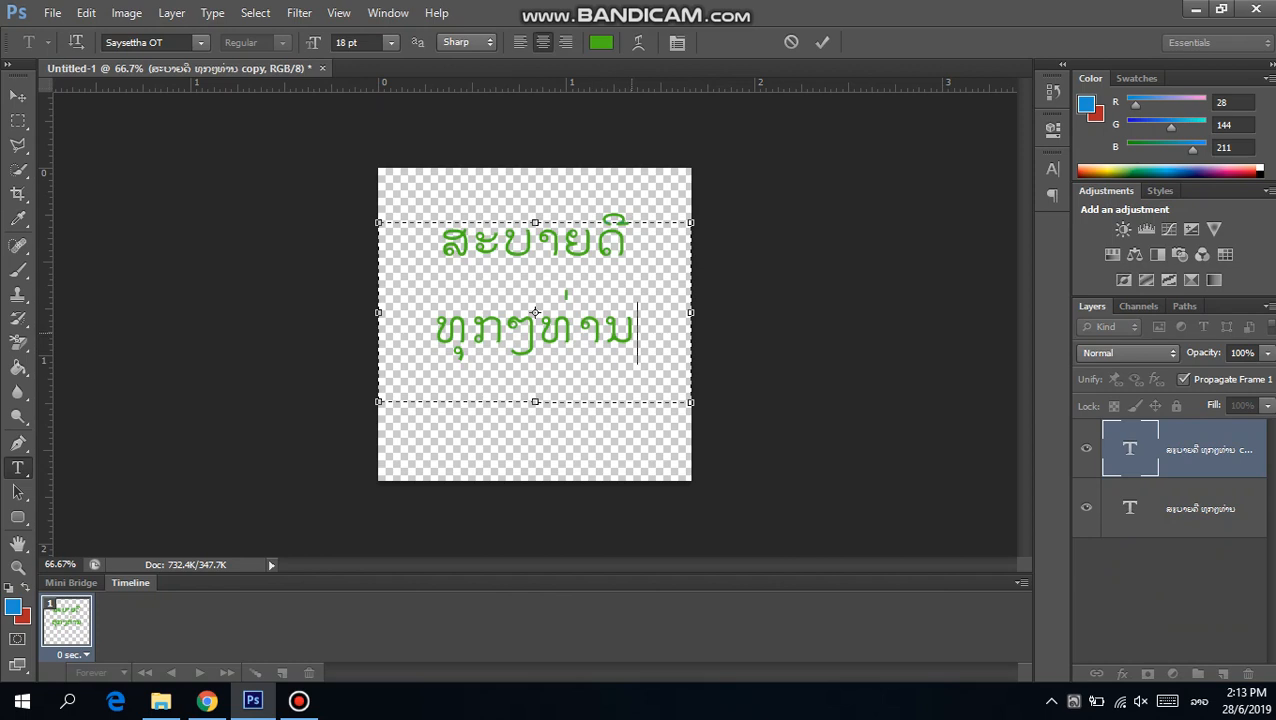
pyautogui.moveTo(636, 335); pyautogui.dragTo(440, 235)
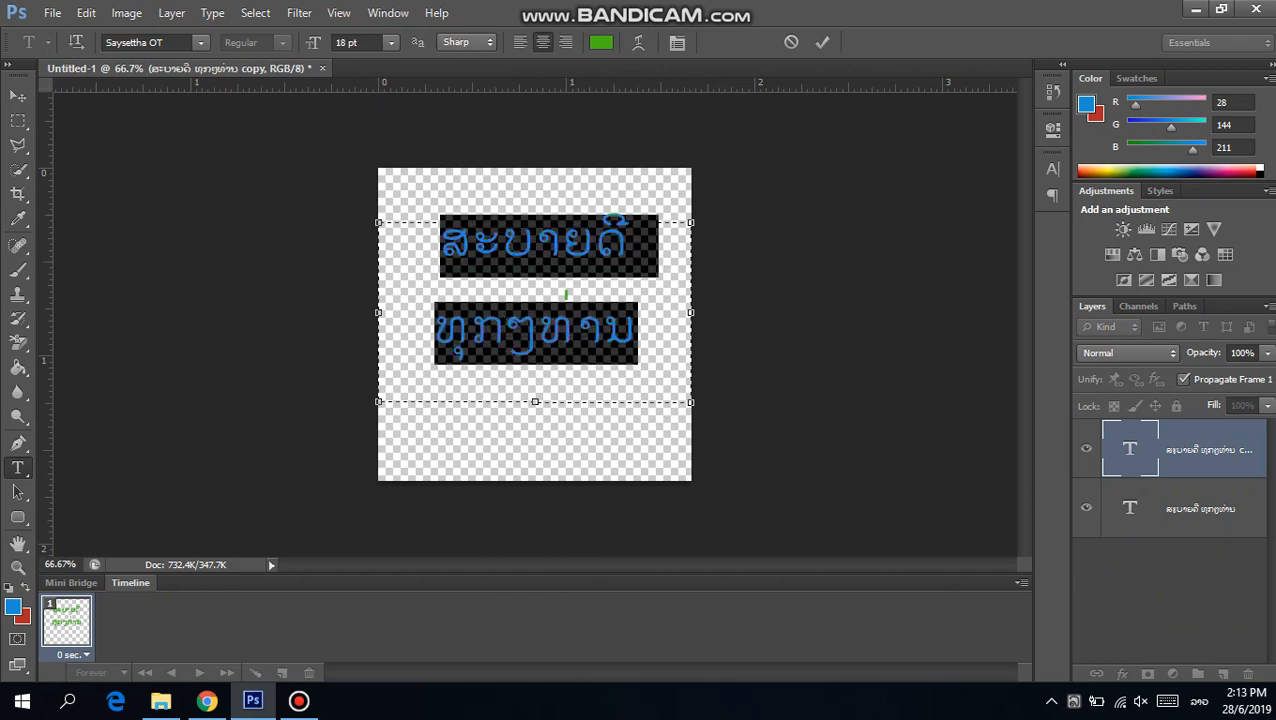
pyautogui.click(601, 42)
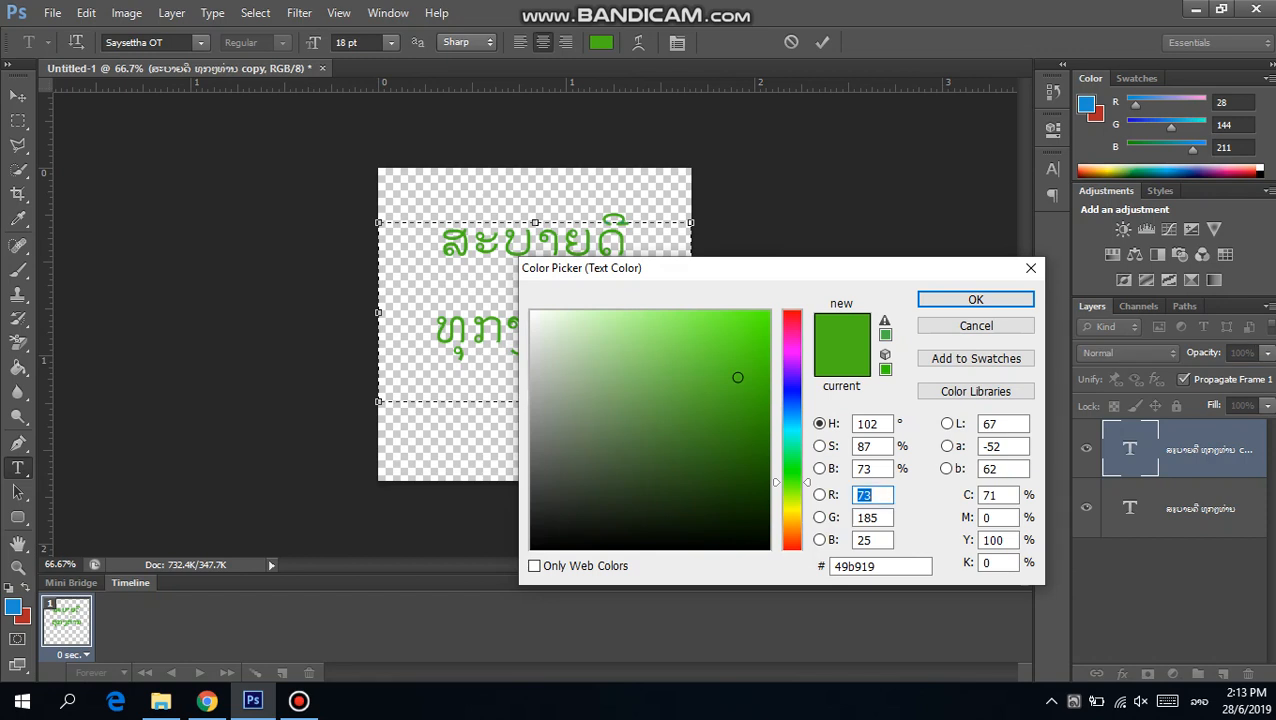
pyautogui.moveTo(791, 482); pyautogui.dragTo(791, 377)
pyautogui.write('81')
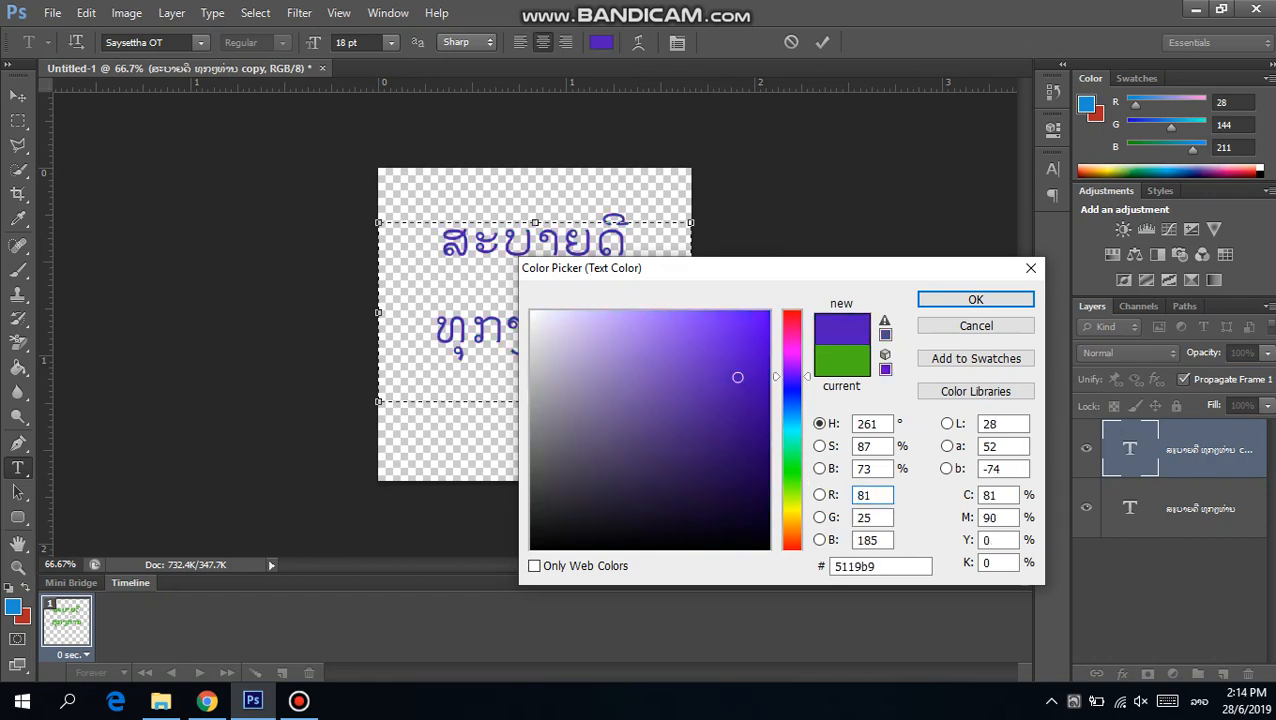
pyautogui.click(760, 329)
pyautogui.click(762, 355)
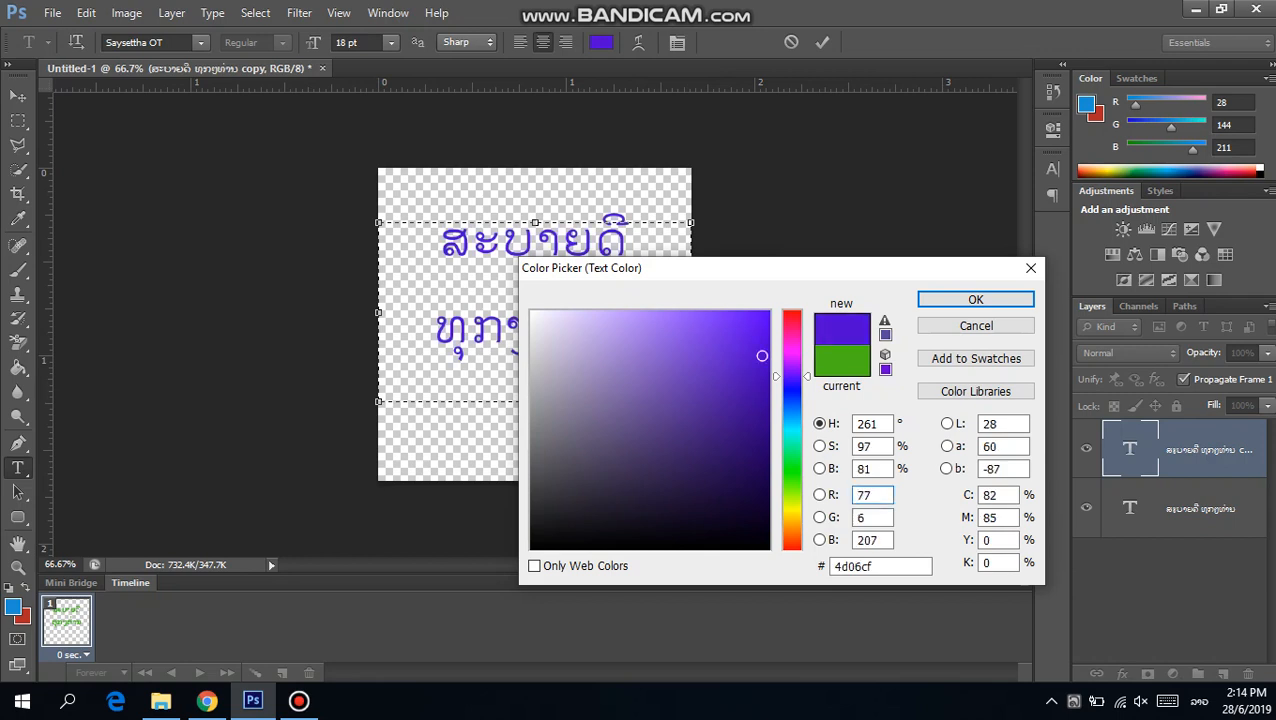
pyautogui.click(975, 299)
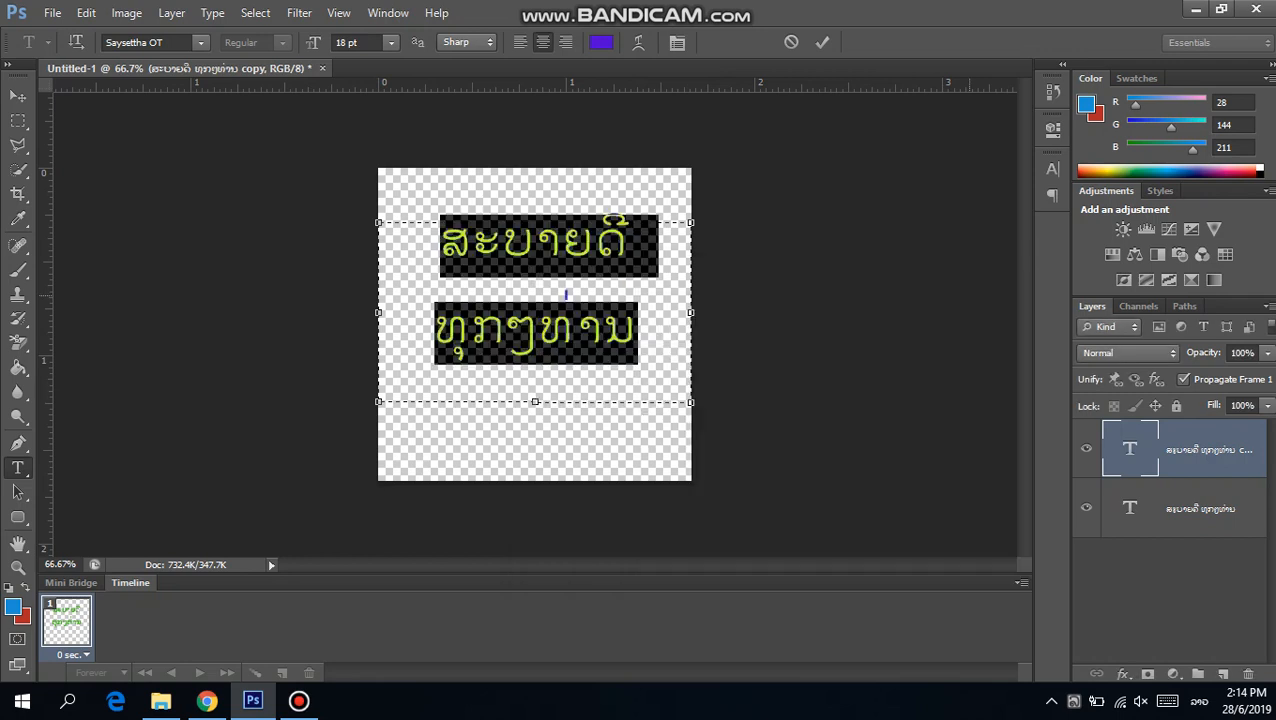
pyautogui.hotkey('ctrl', 'Return')
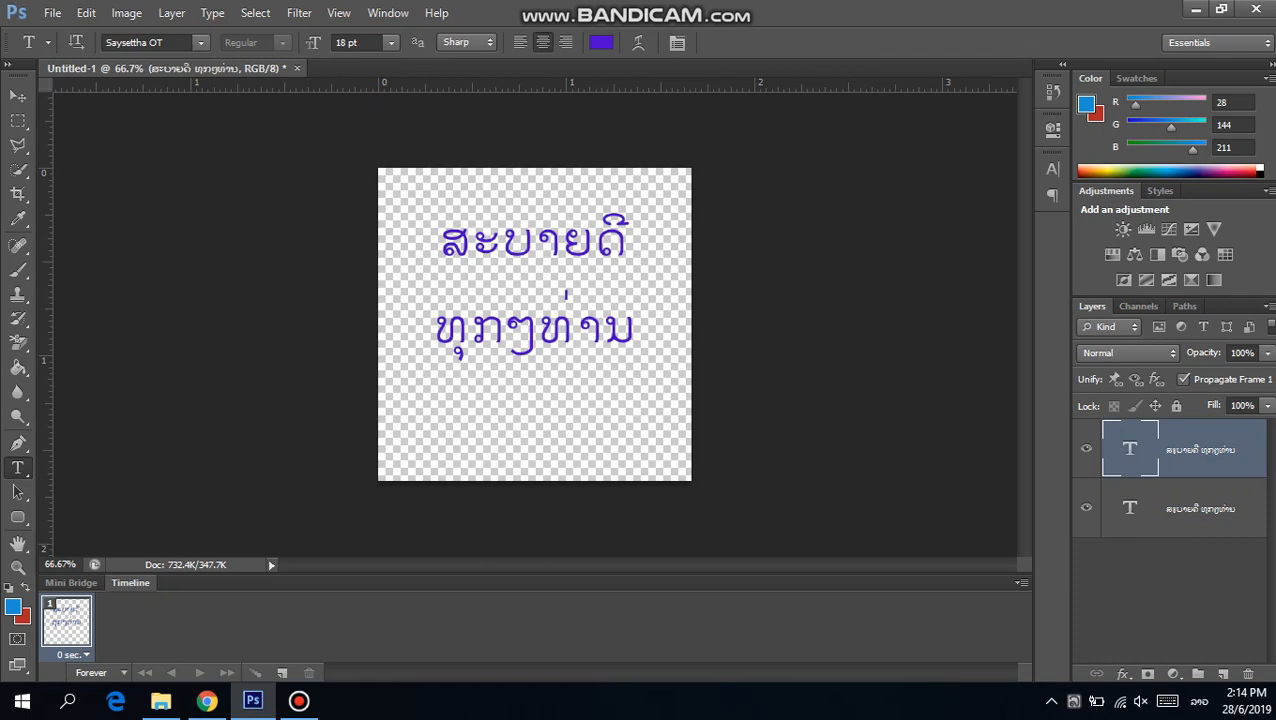
# Toggle the visibility of each text layer off and on to compare the two colors.
pyautogui.click(1200, 508)
pyautogui.click(1200, 449)
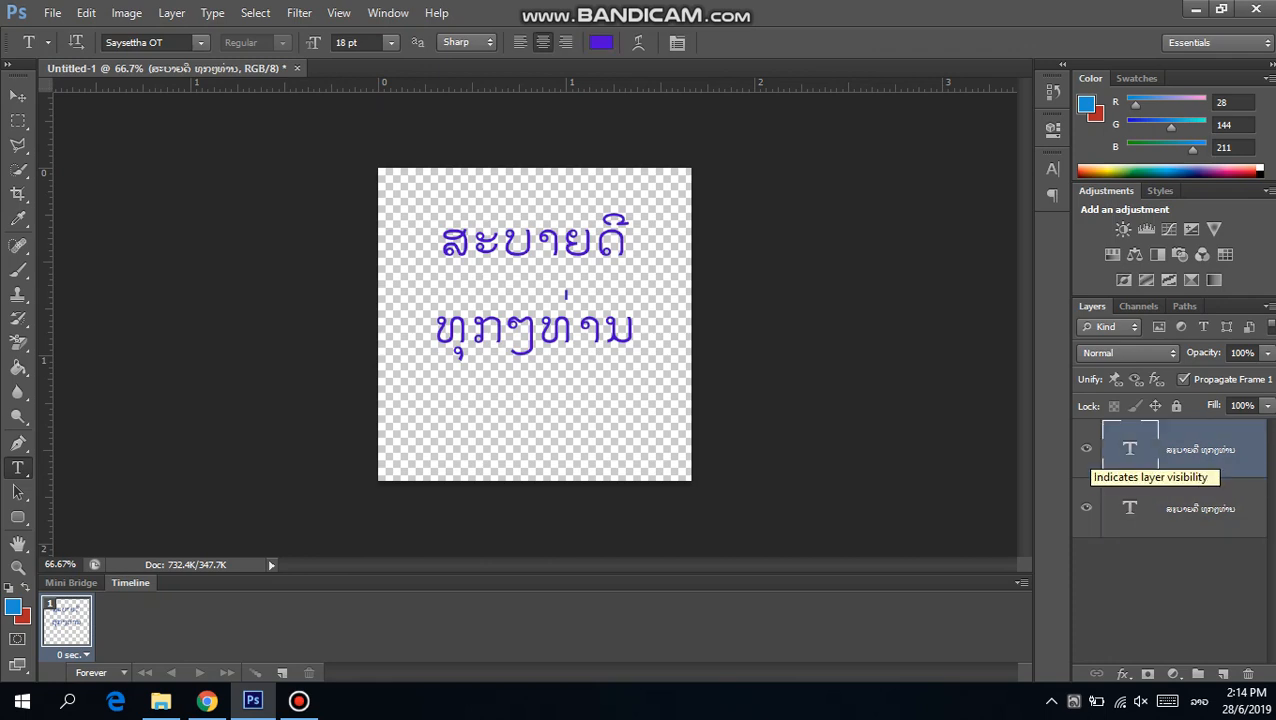
pyautogui.click(1086, 449)
pyautogui.click(1086, 449)
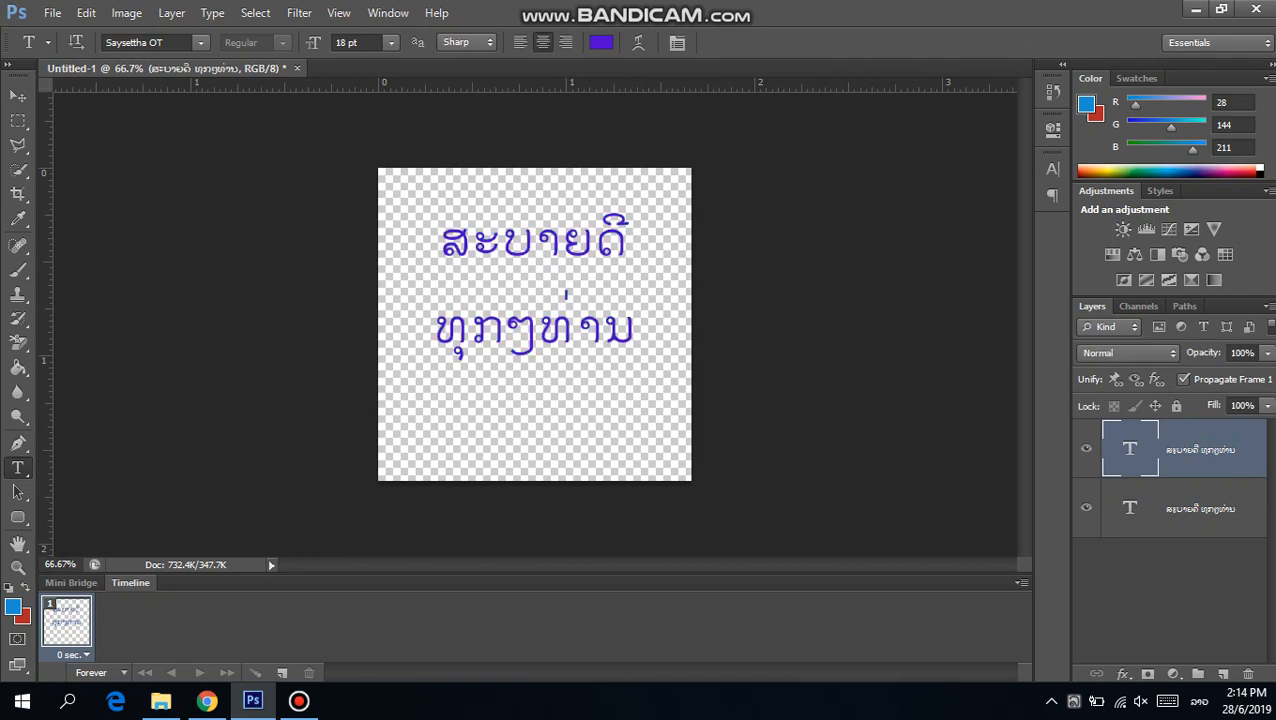
pyautogui.click(1086, 507)
pyautogui.click(1086, 507)
# Hide the animation timeline and show it again.
pyautogui.click(387, 12)
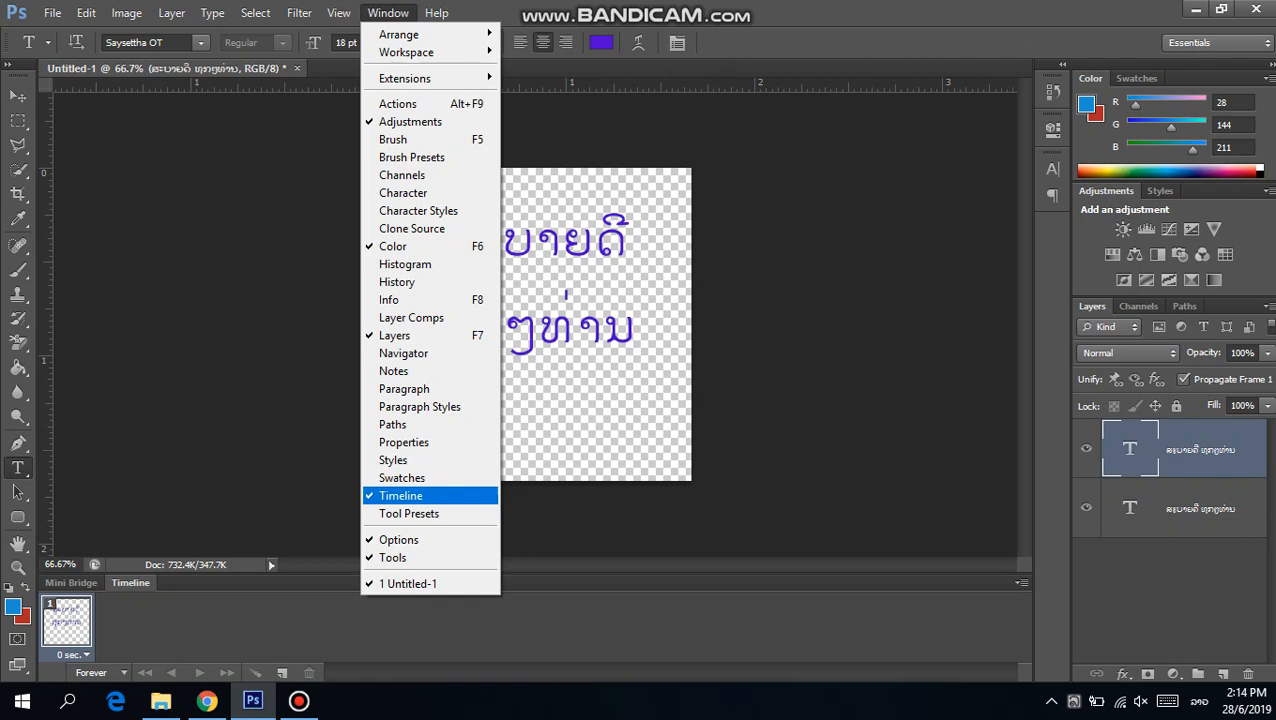
pyautogui.click(400, 495)
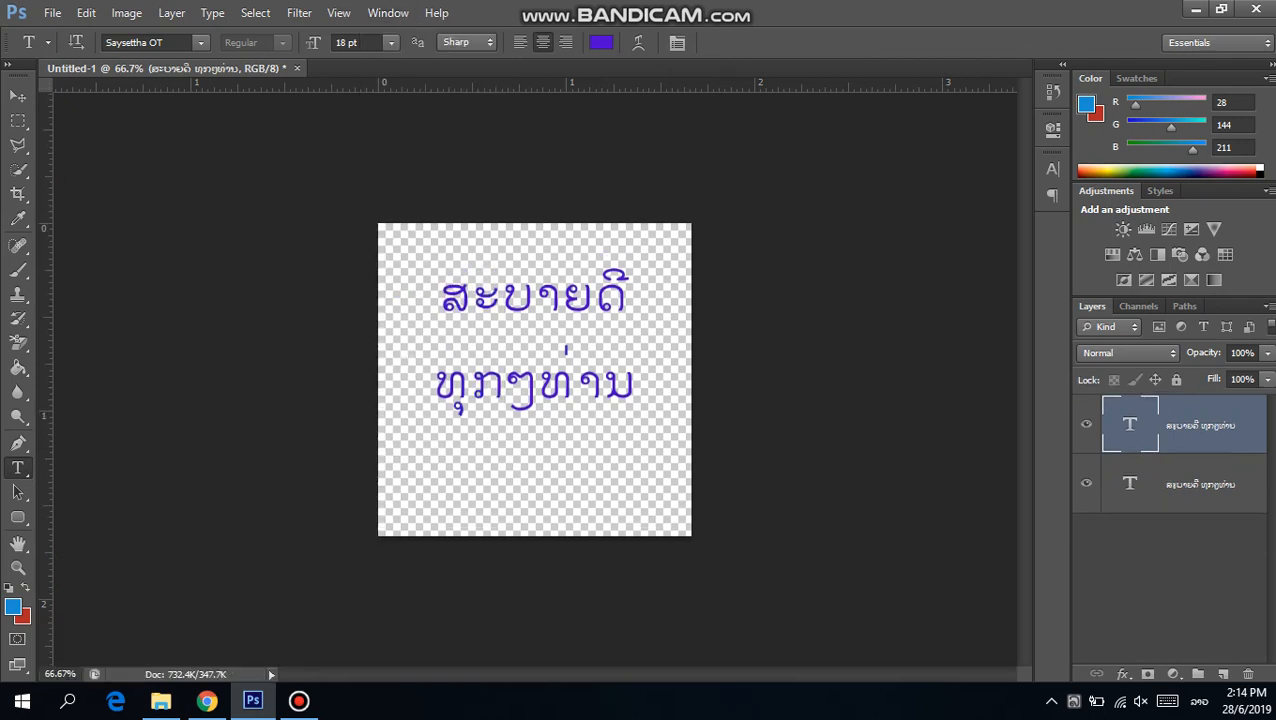
pyautogui.click(387, 12)
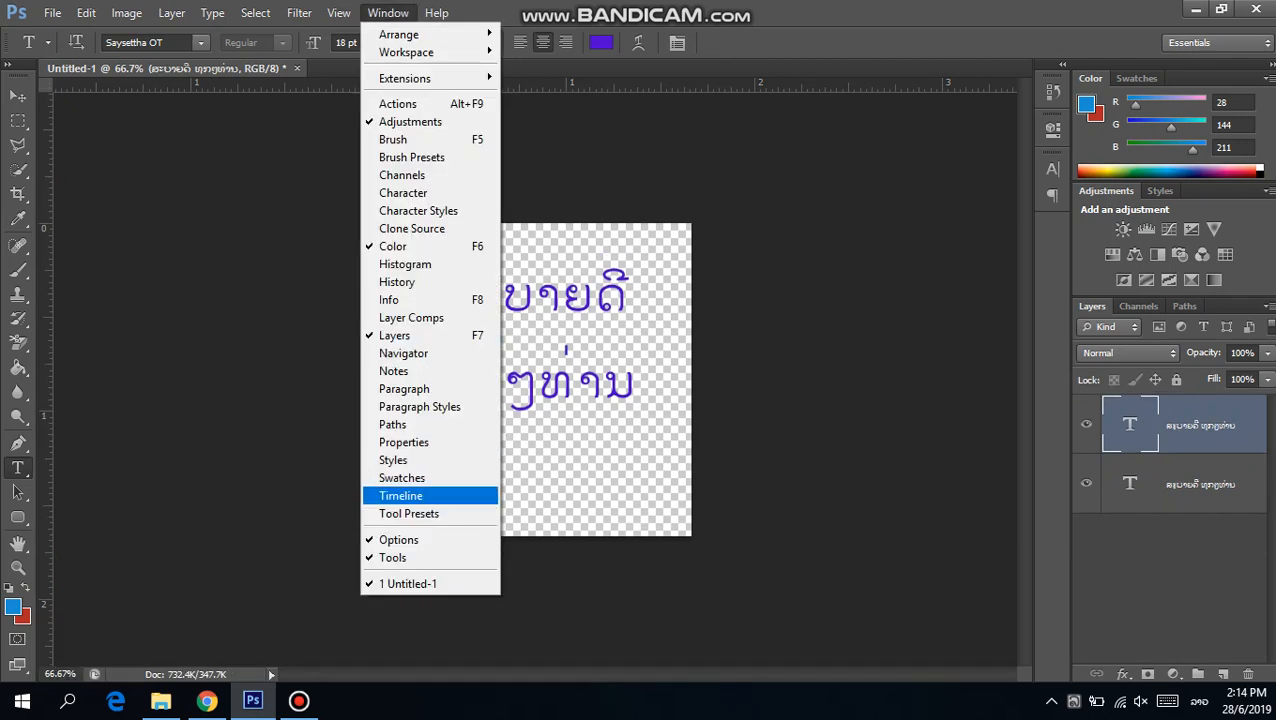
pyautogui.click(401, 496)
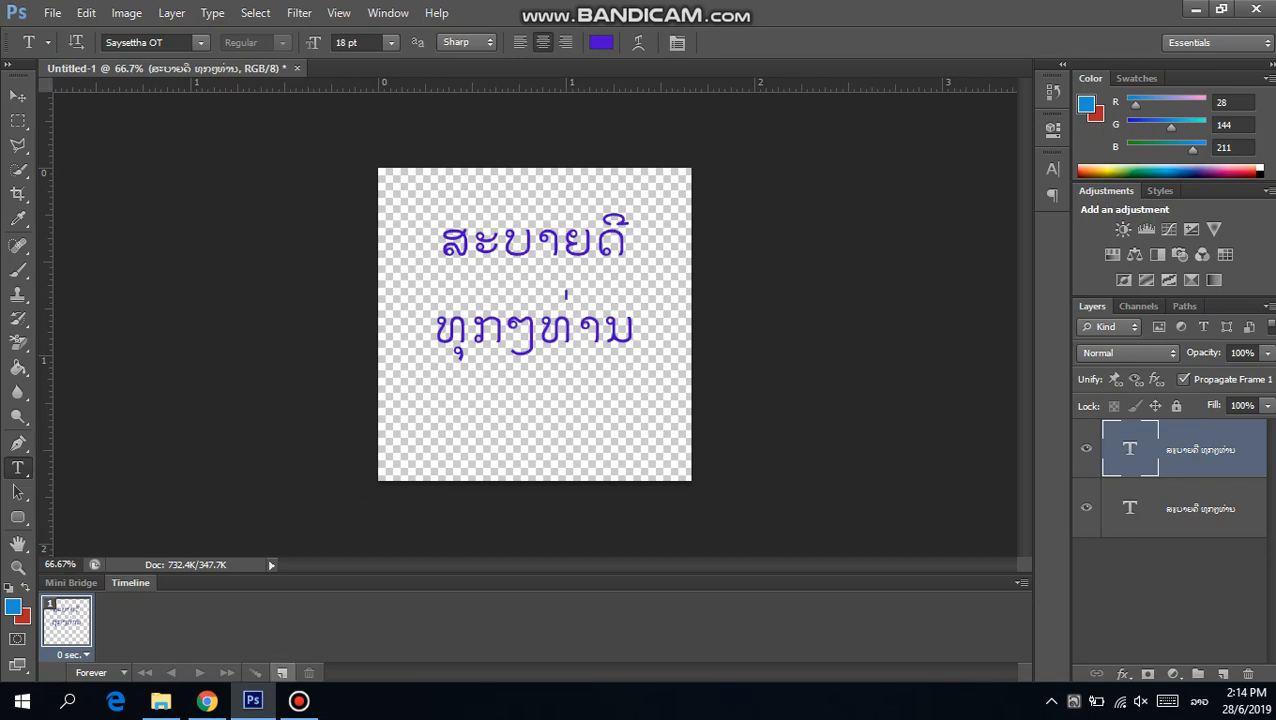
# Add a second animation frame with the upper violet-blue text layer hidden, and play the animation.
pyautogui.click(281, 672)
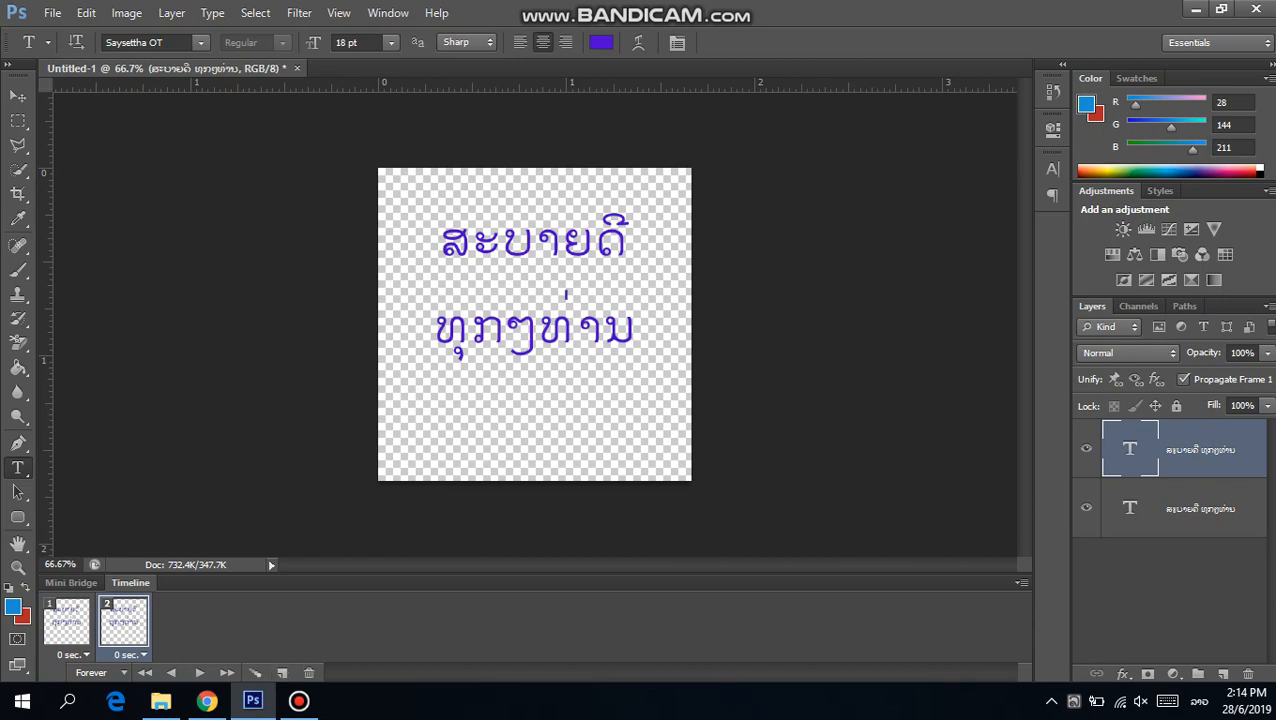
pyautogui.click(1086, 448)
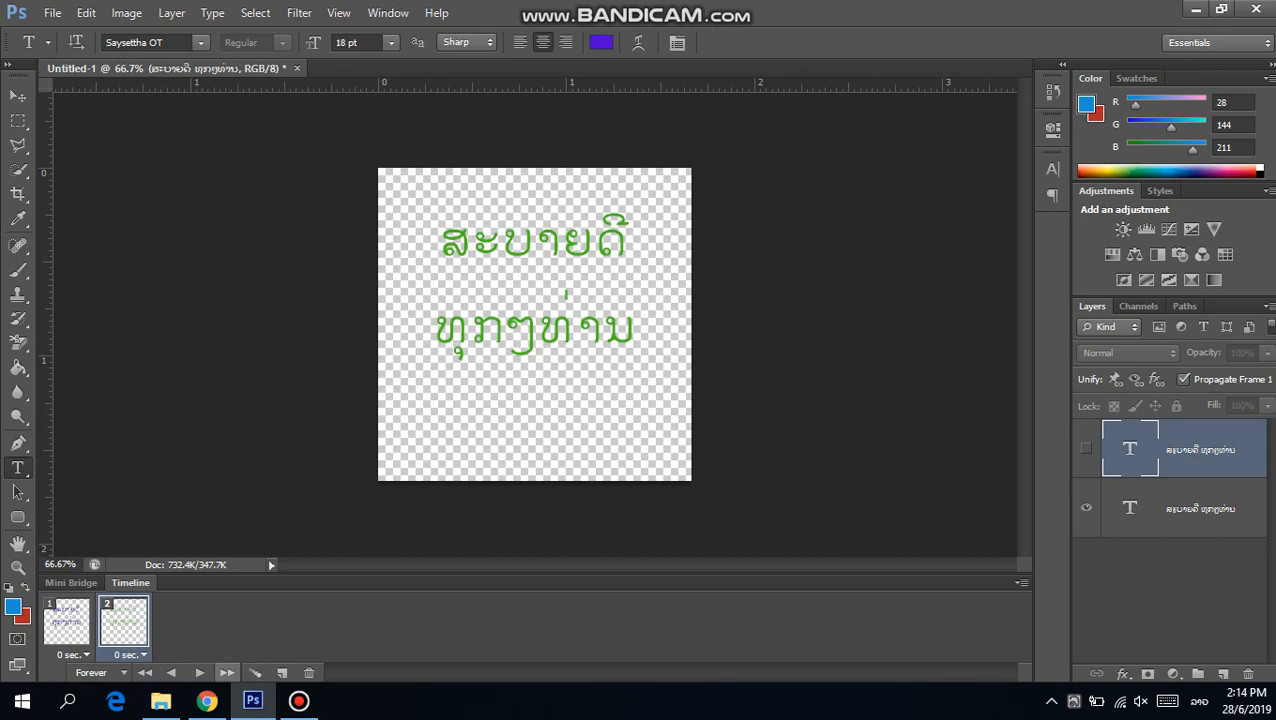
pyautogui.click(199, 672)
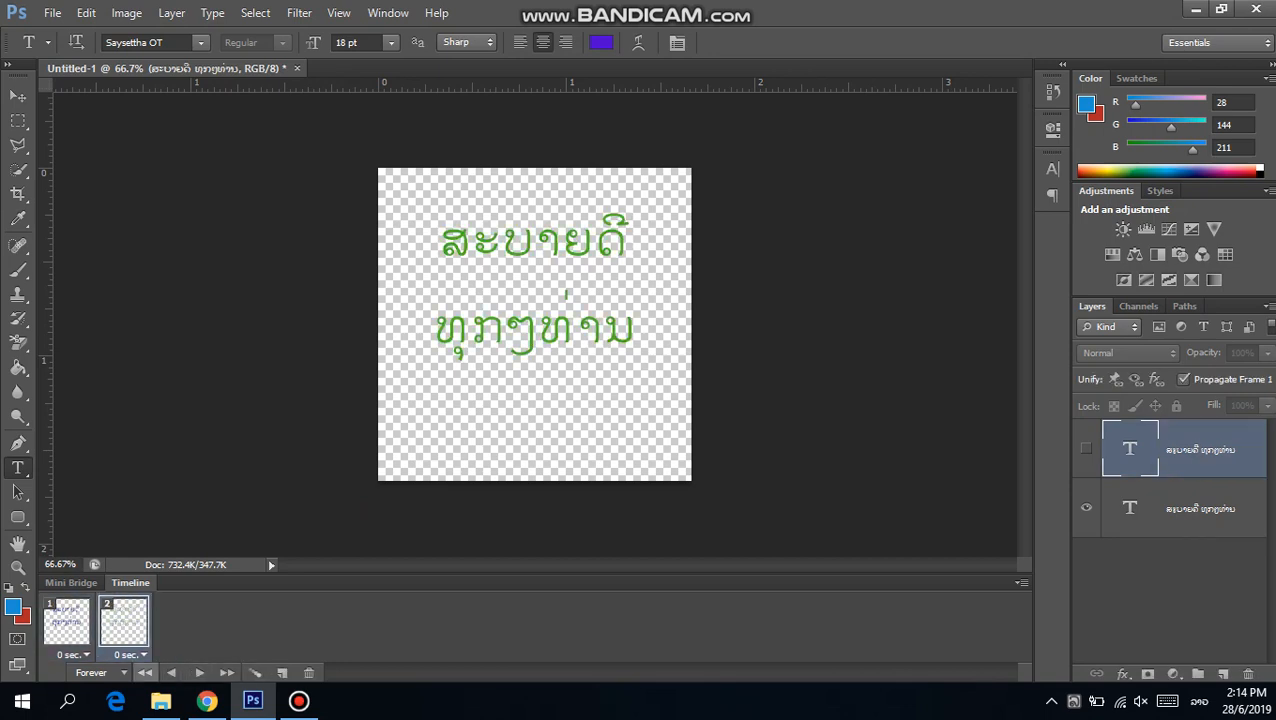
# Set the delay of both animation frames to 1 second and play the animation.
pyautogui.click(73, 654)
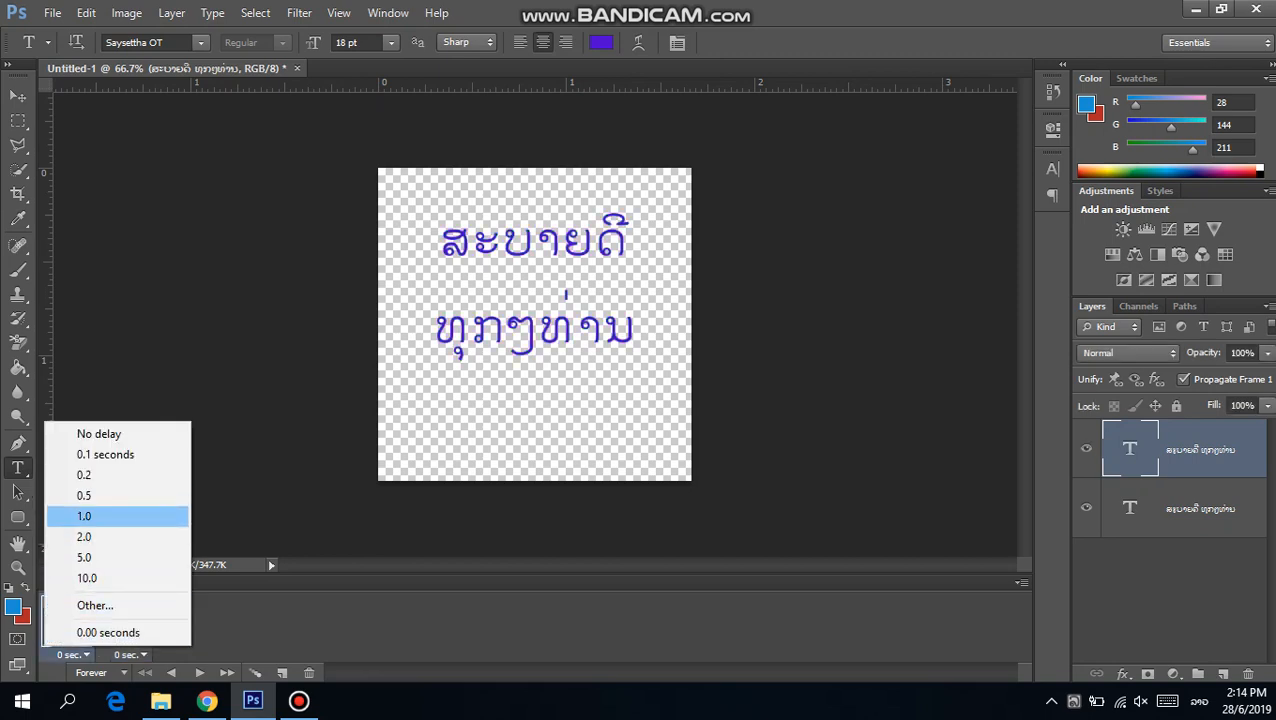
pyautogui.click(84, 516)
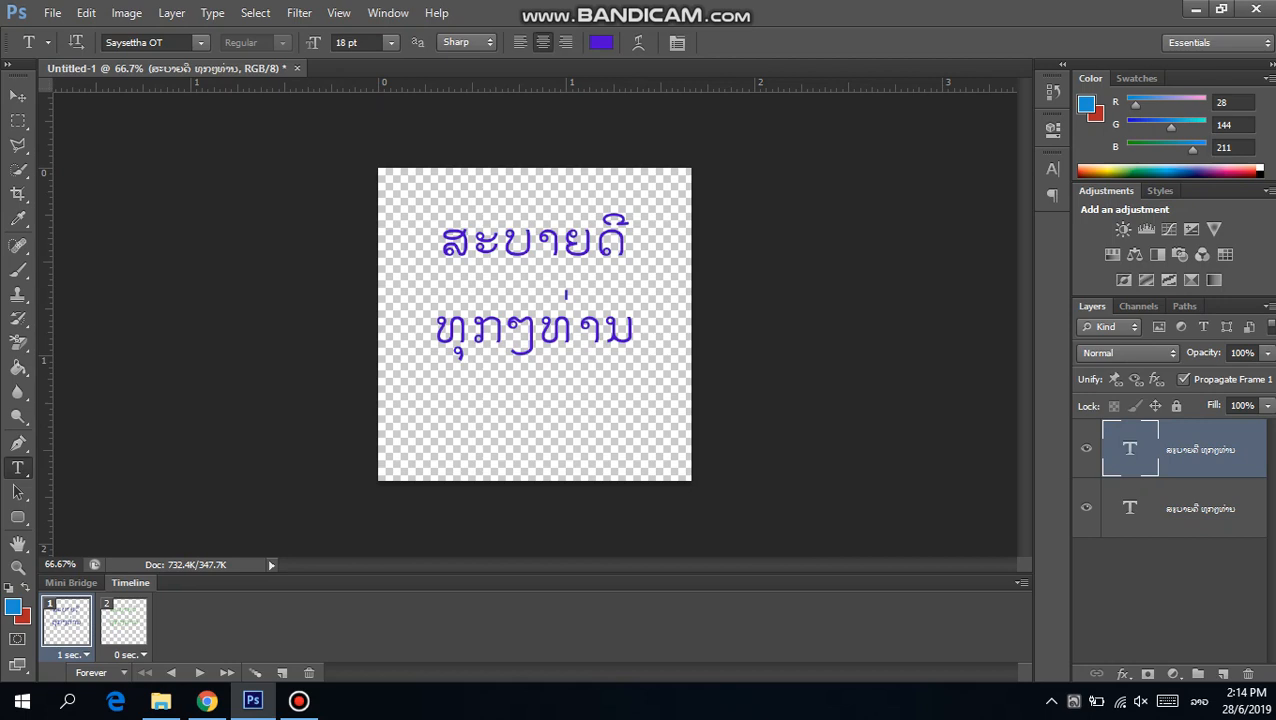
pyautogui.click(130, 654)
pyautogui.click(140, 515)
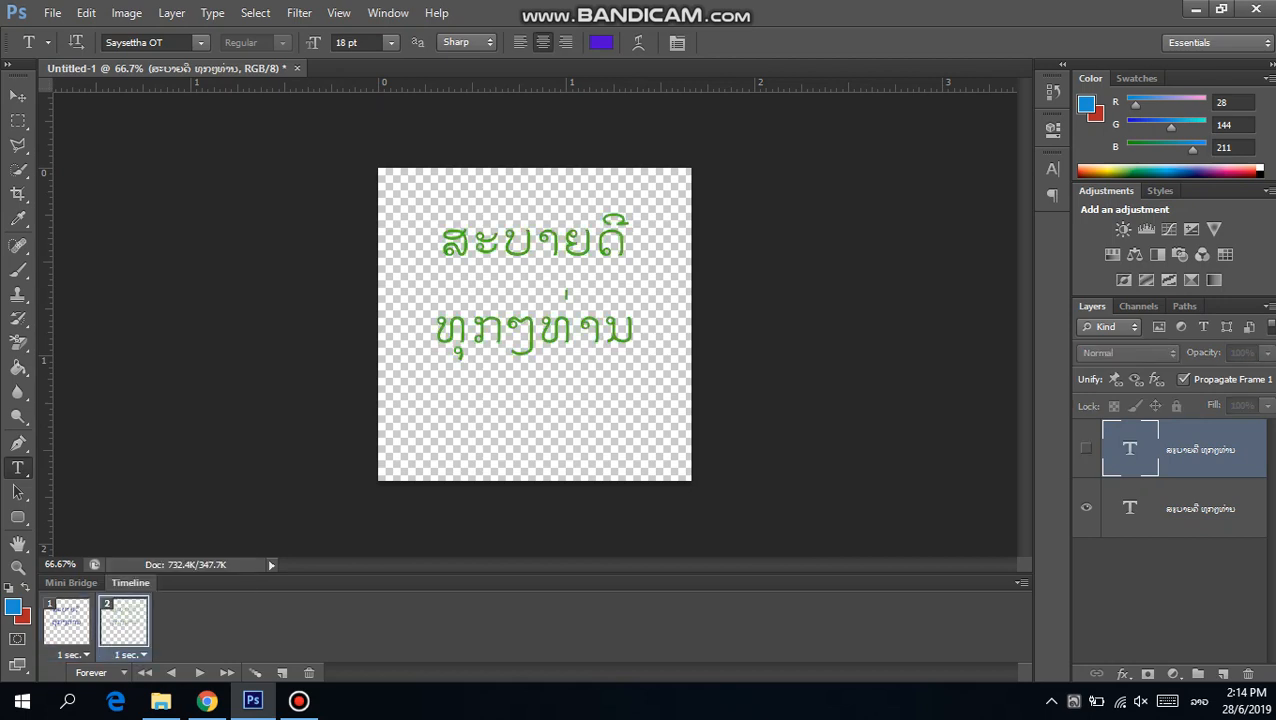
pyautogui.click(199, 672)
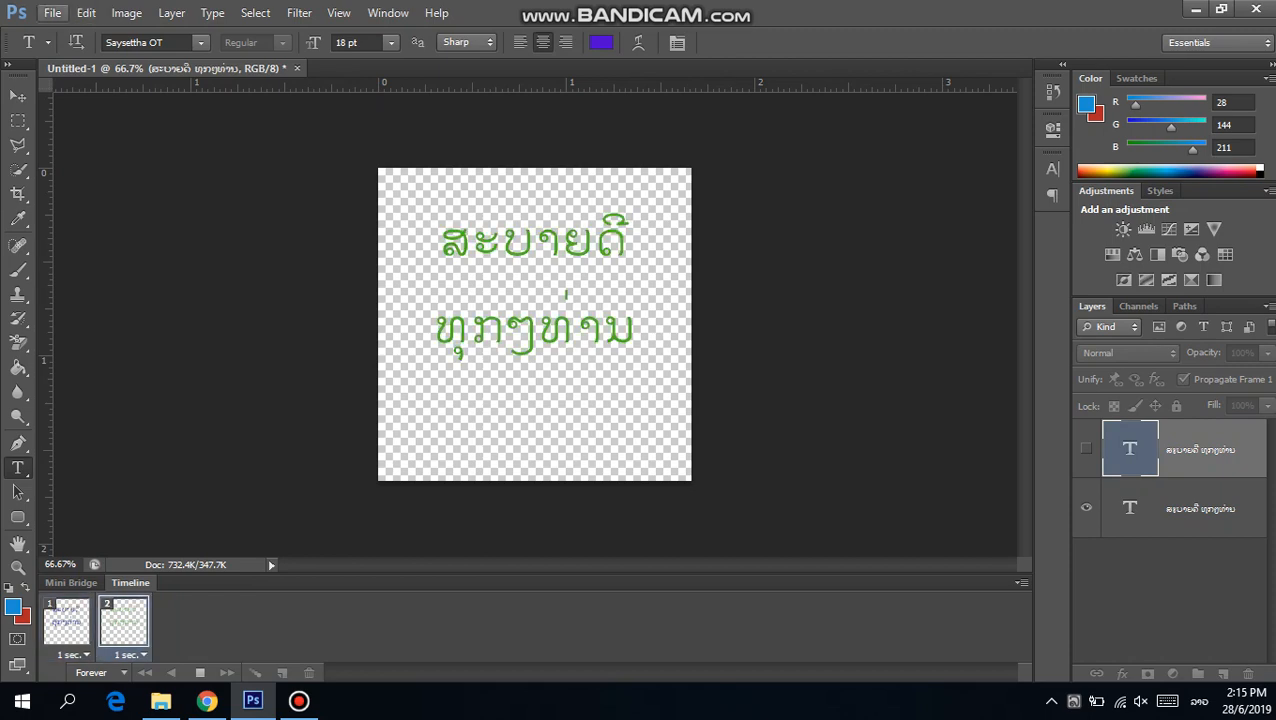
# Set up a Save for Web export with the GIF Restrictive preset and preview the animation in the browser.
pyautogui.click(52, 13)
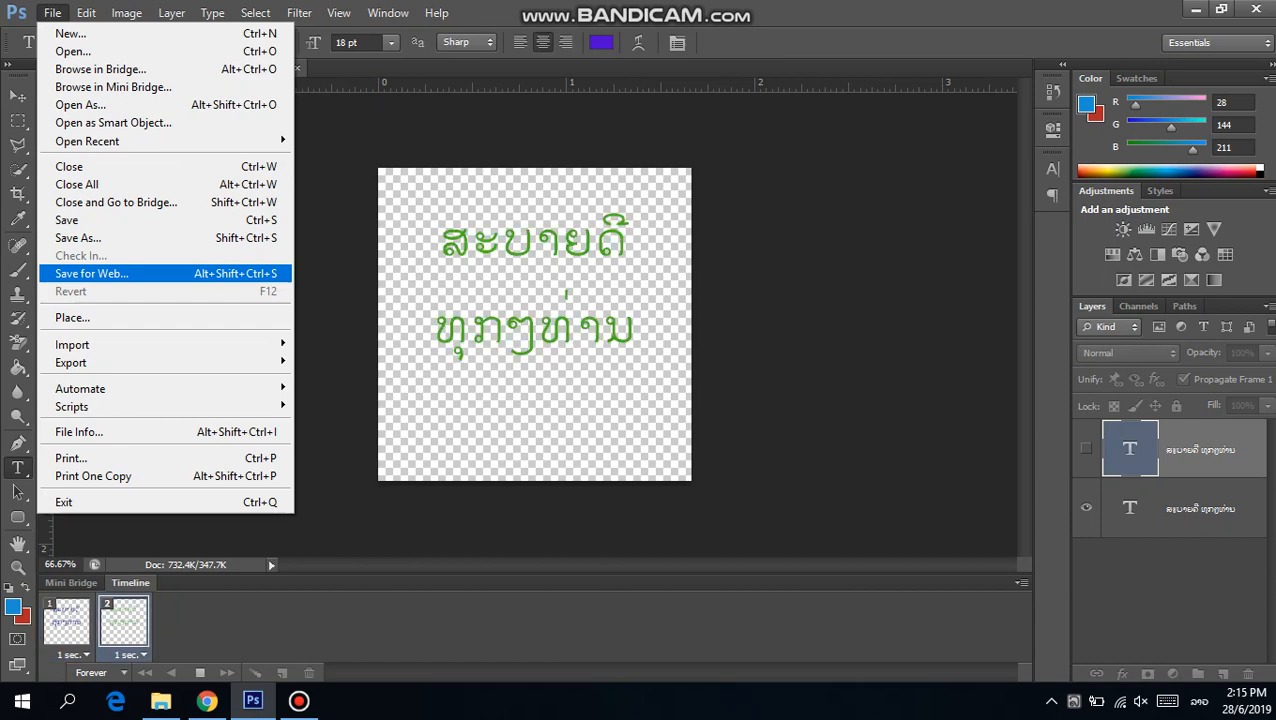
pyautogui.click(91, 273)
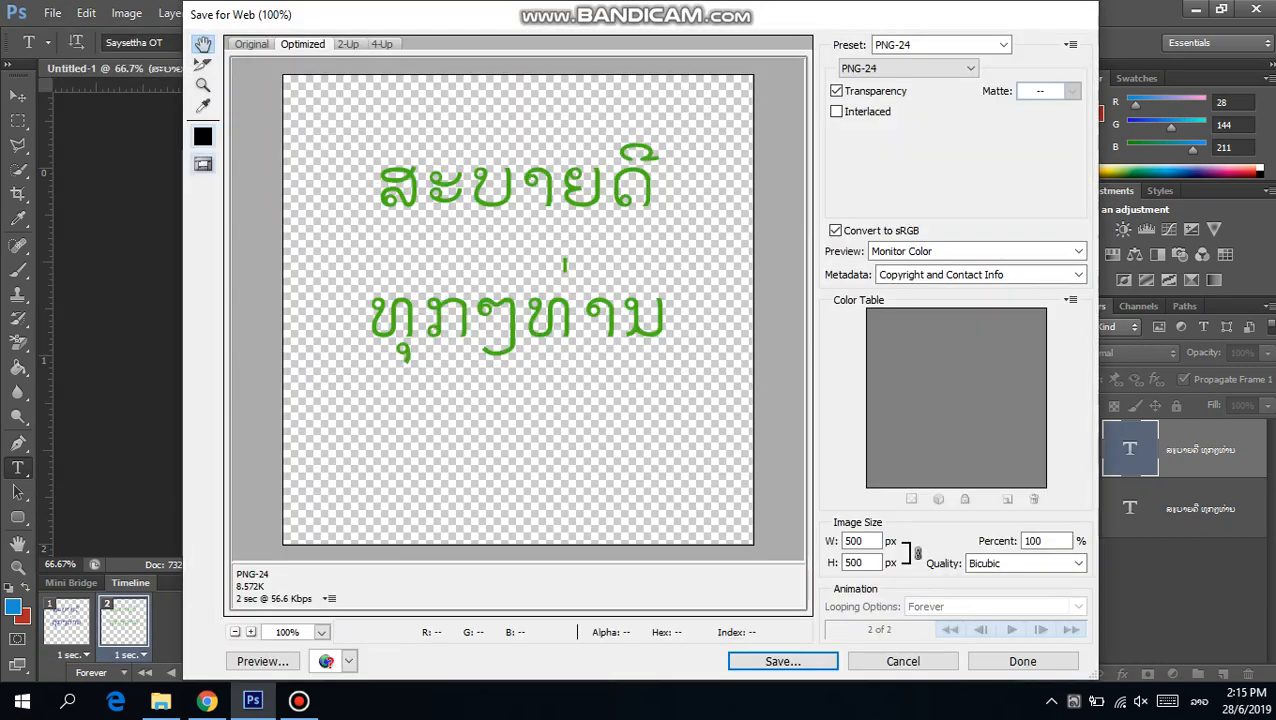
pyautogui.click(1003, 44)
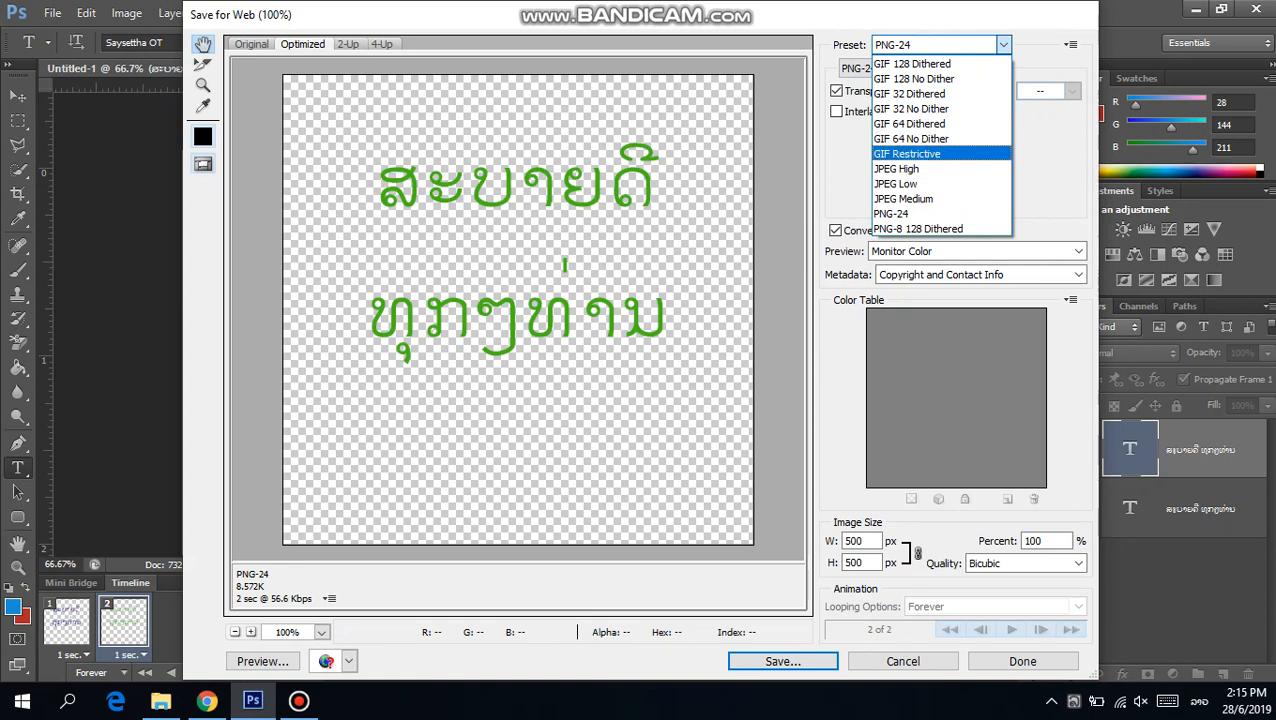
pyautogui.click(907, 153)
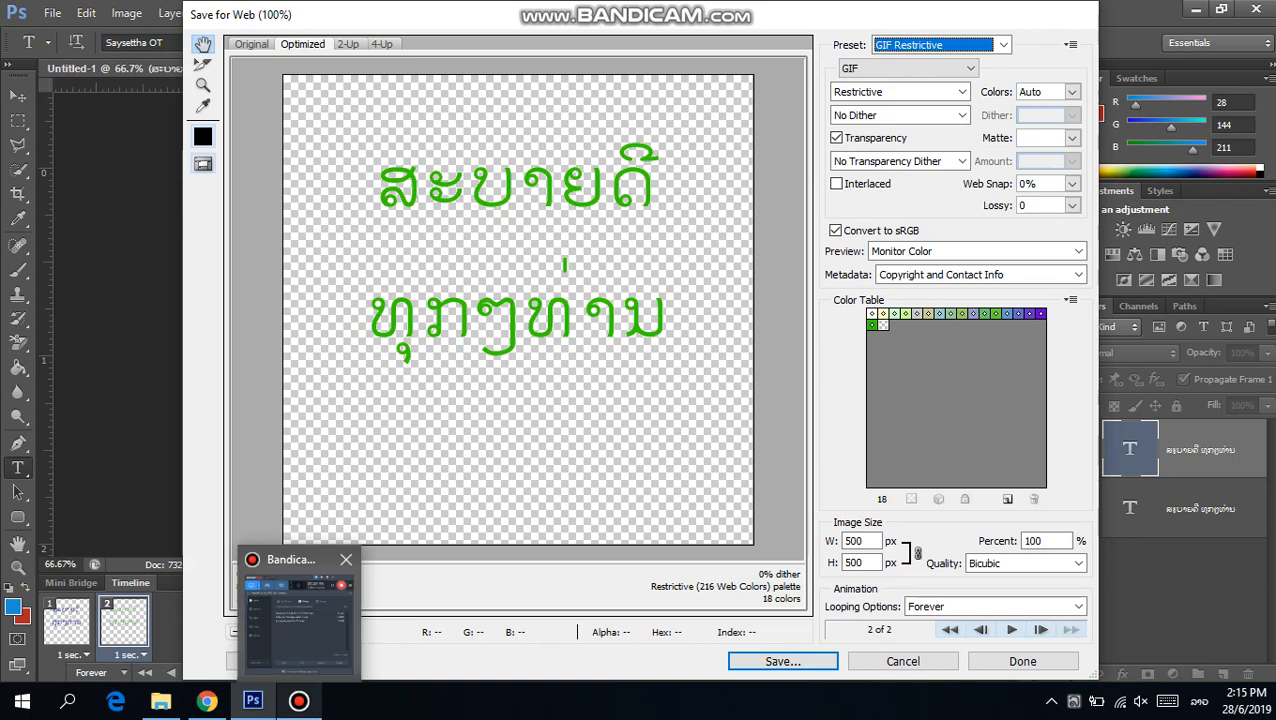
pyautogui.click(262, 661)
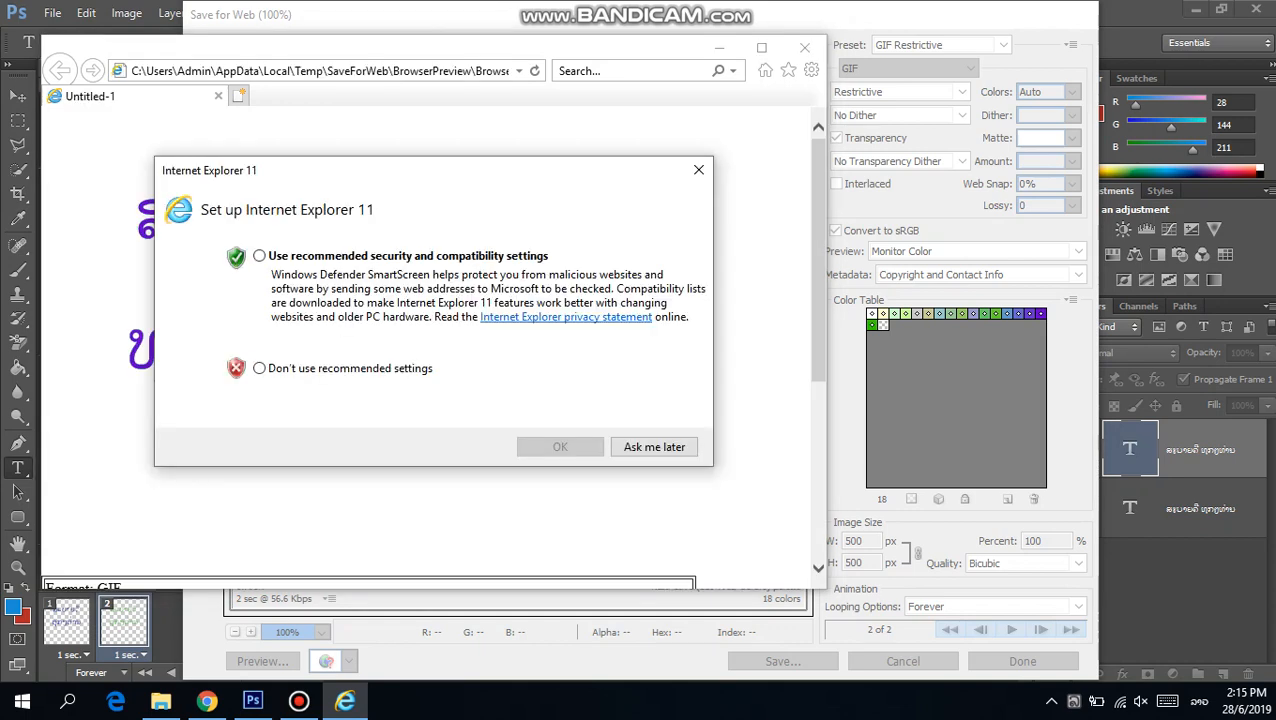
# Dismiss the Internet Explorer setup prompt and close the browser preview along with its welcome page.
pyautogui.press('Return')
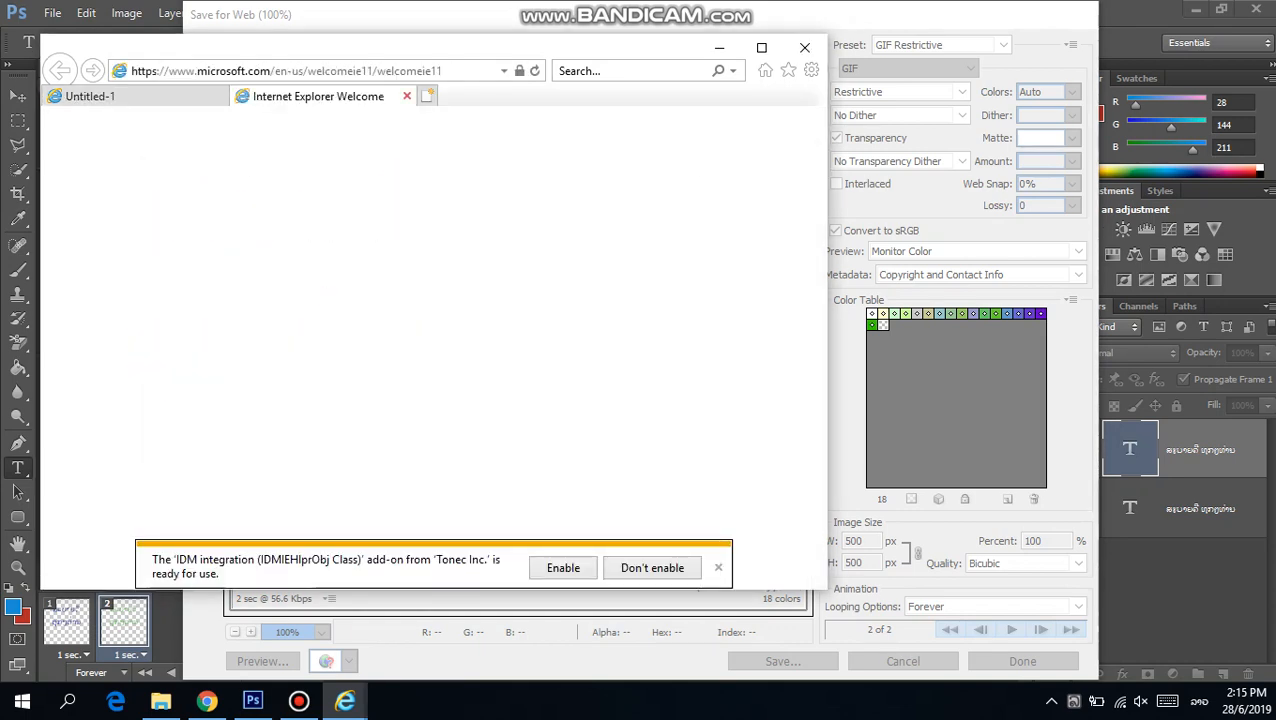
pyautogui.click(407, 96)
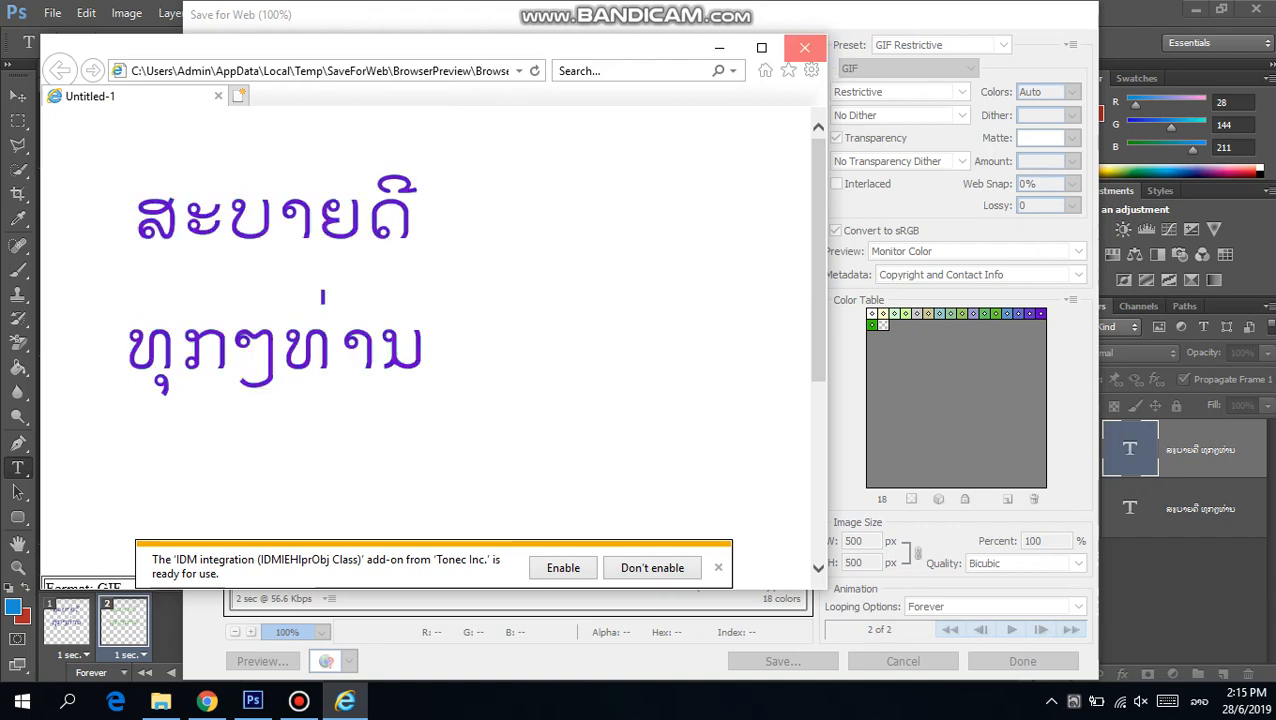
pyautogui.click(804, 47)
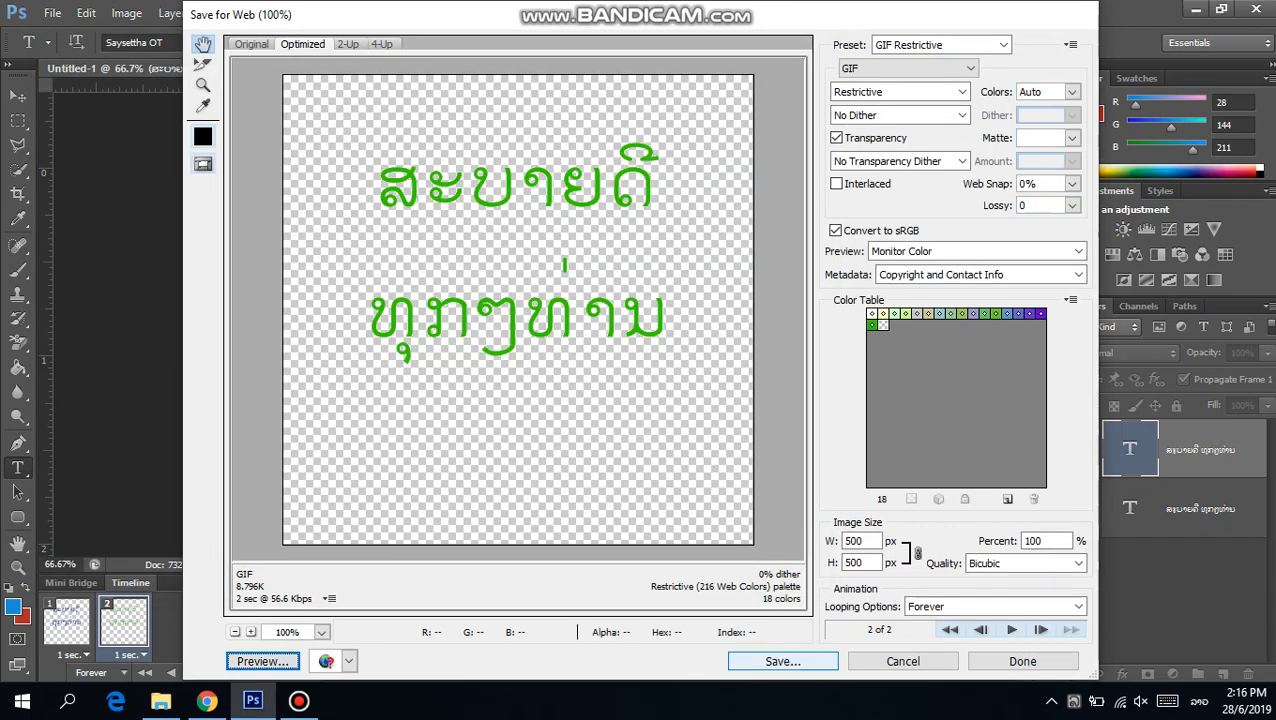
# Save the optimized animation as Untitled-.gif with the Images Only format and default settings.
pyautogui.click(783, 661)
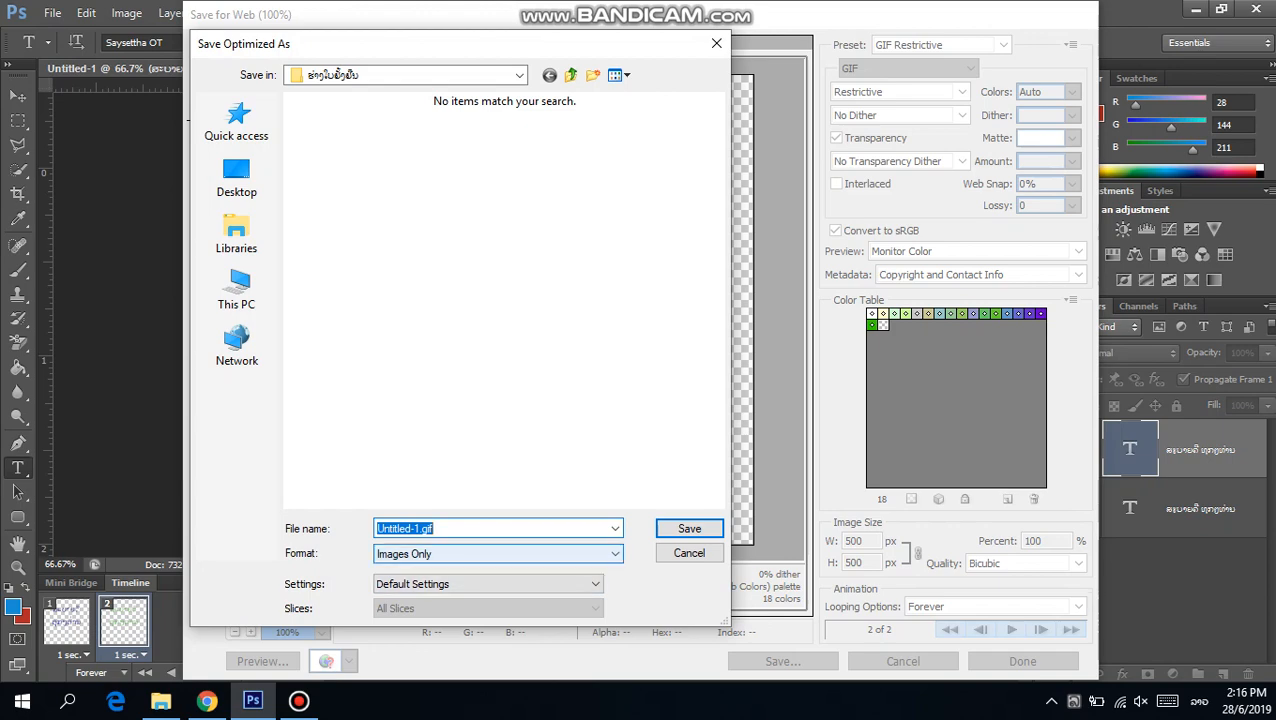
pyautogui.click(414, 528)
pyautogui.press('Return')
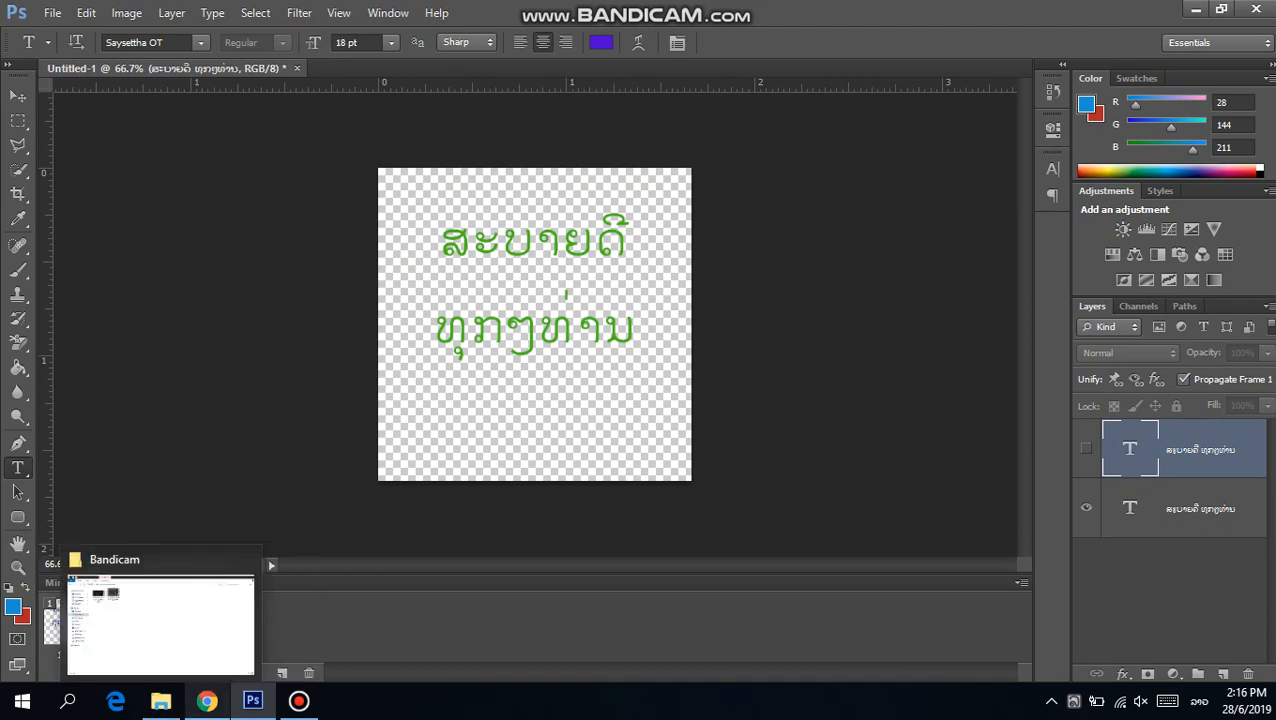
pyautogui.click(206, 700)
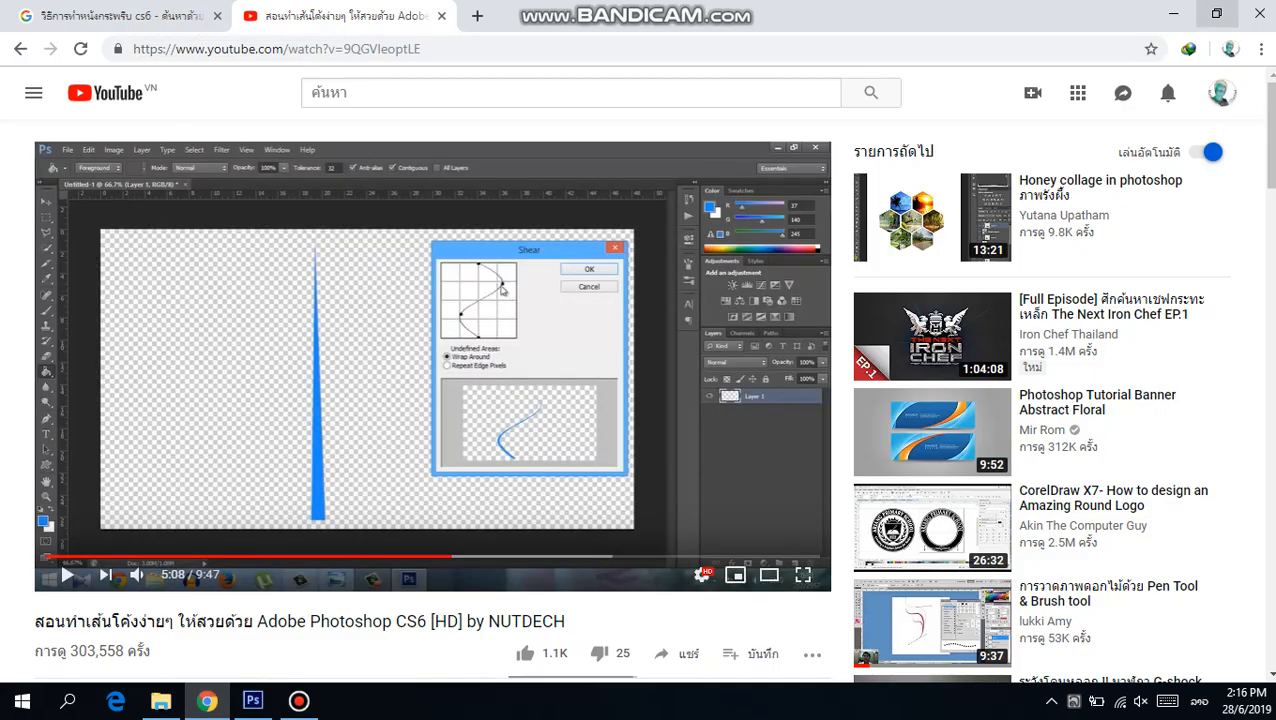
pyautogui.click(1173, 14)
# Reopen the Save for Web export to check the destination folder for the GIF, and close it without saving another file.
pyautogui.click(52, 12)
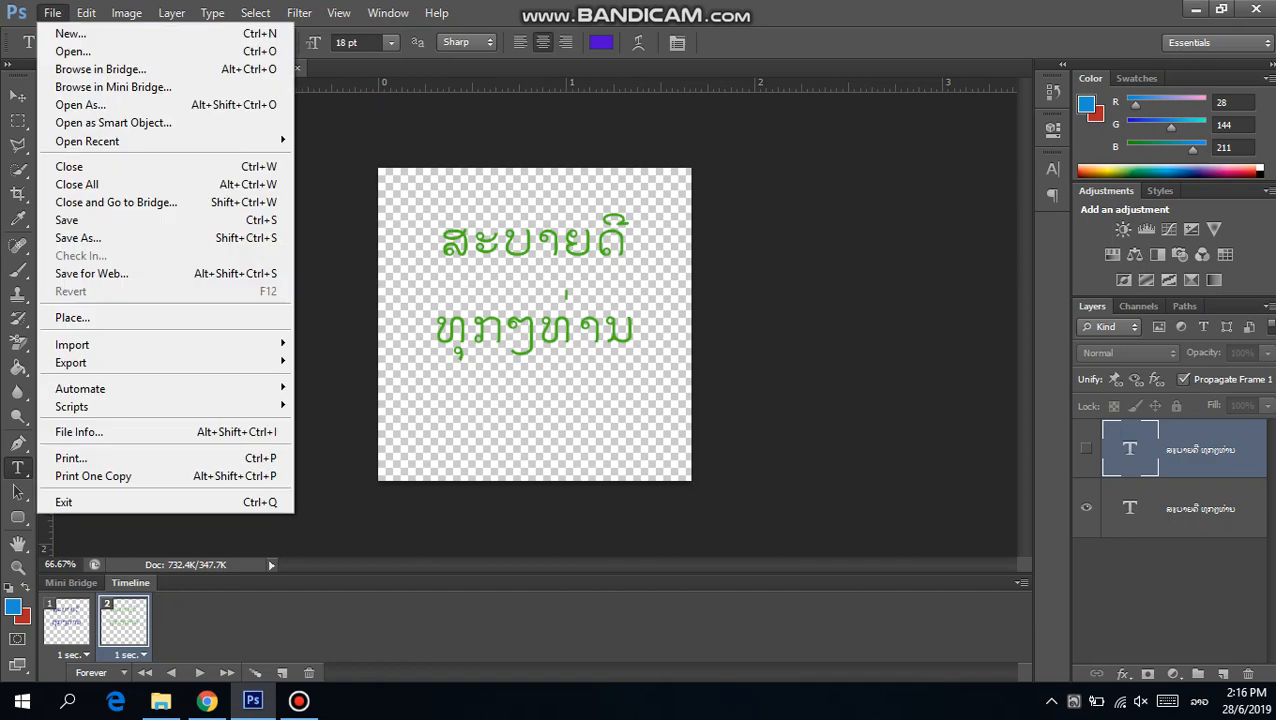
pyautogui.click(91, 273)
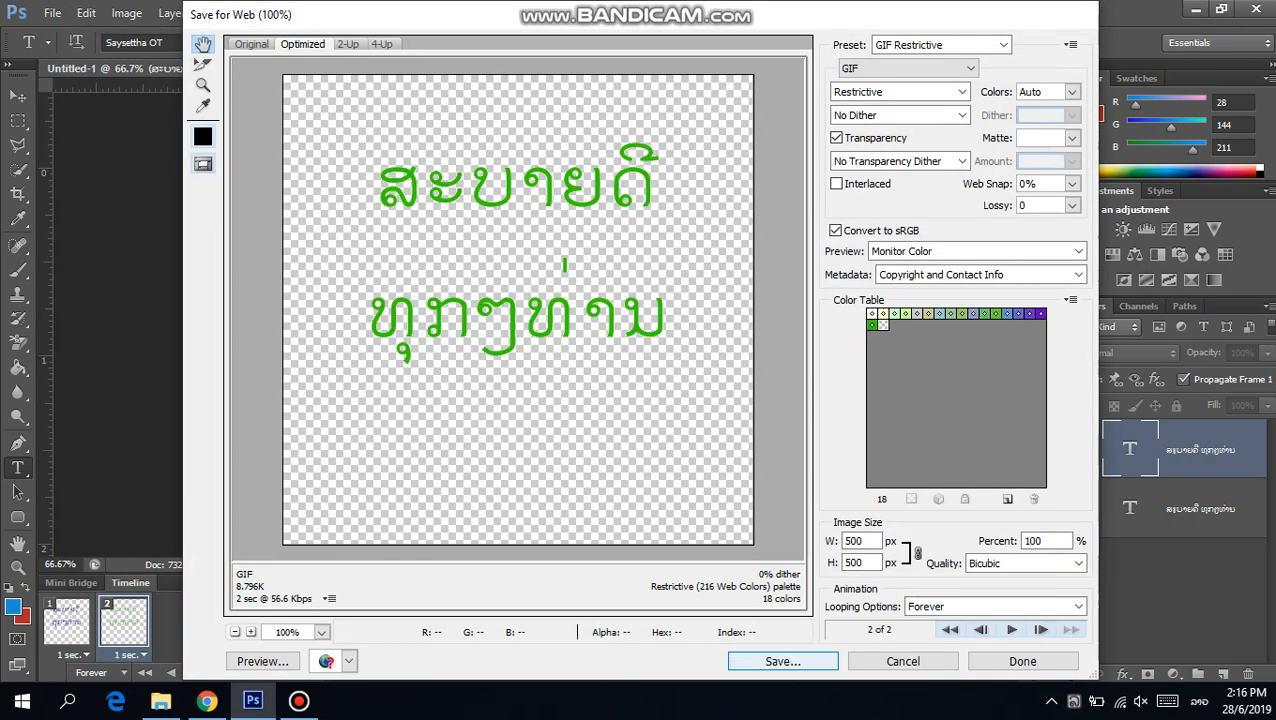
pyautogui.click(783, 661)
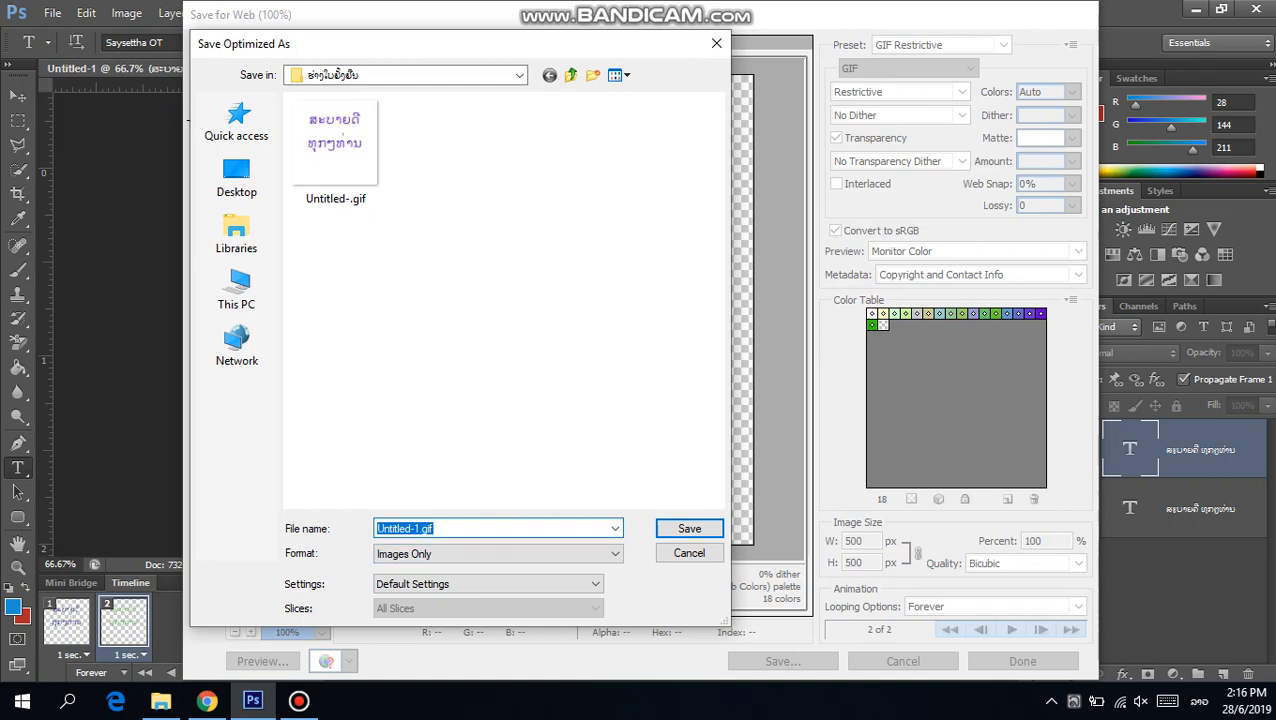
pyautogui.press('Escape')
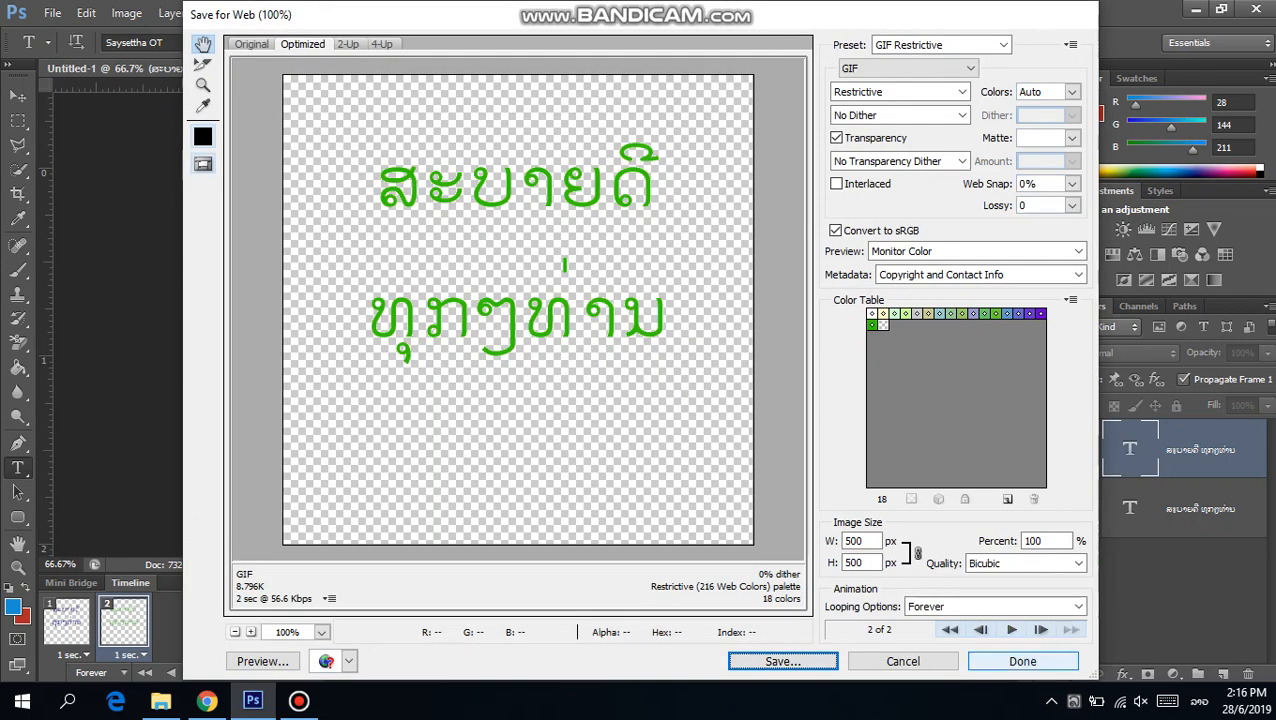
pyautogui.click(1022, 661)
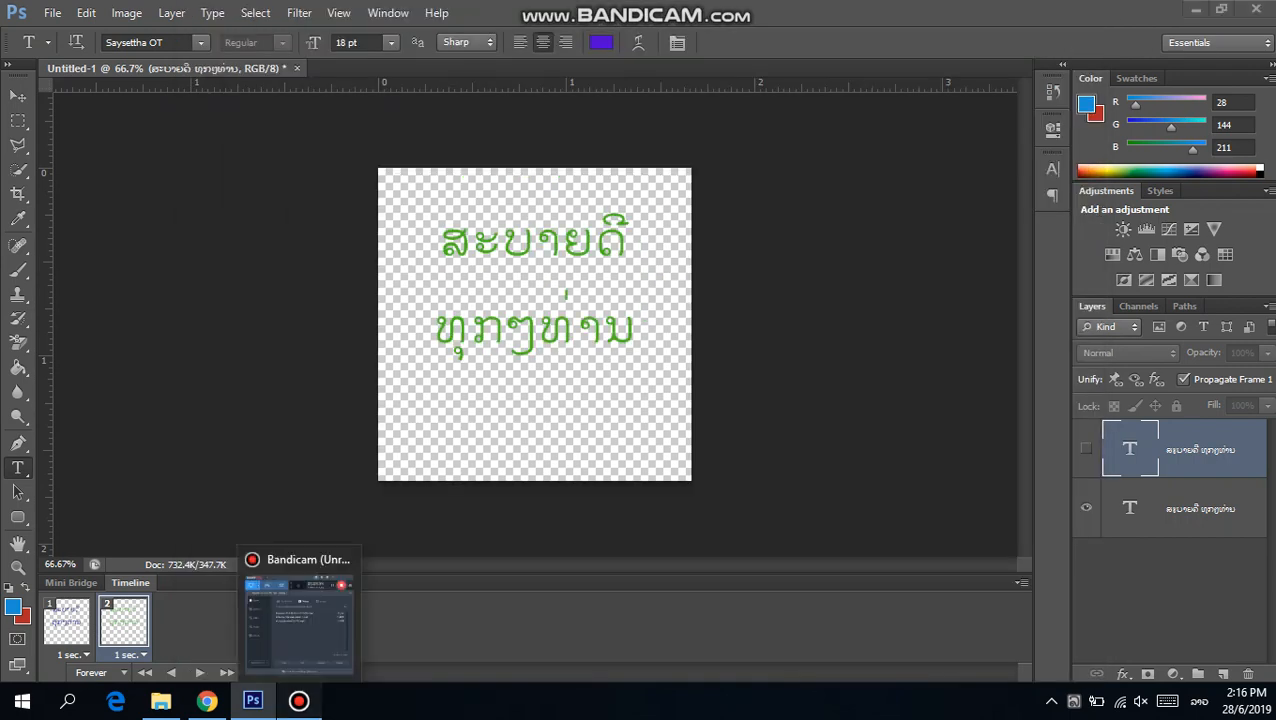